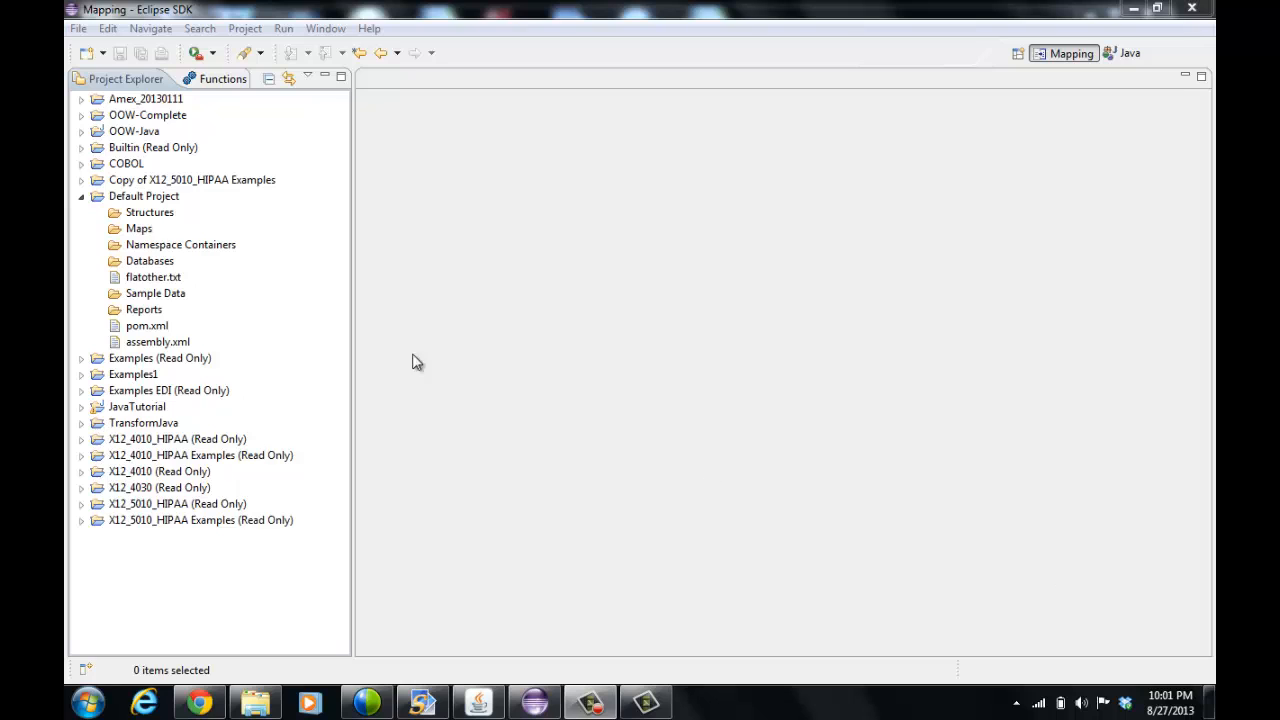
Step: Open flatother.txt and start a new structure in Default Project whose elements are entered manually
double_click(157, 280)
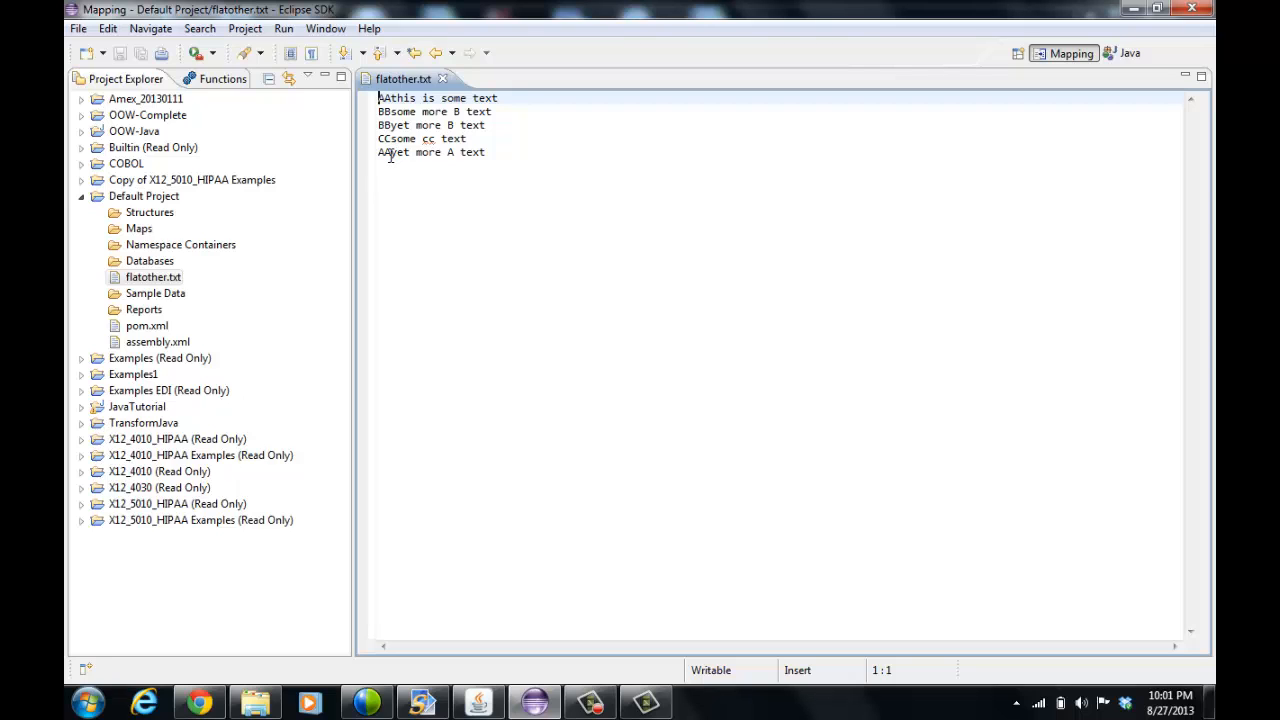
right_click(145, 198)
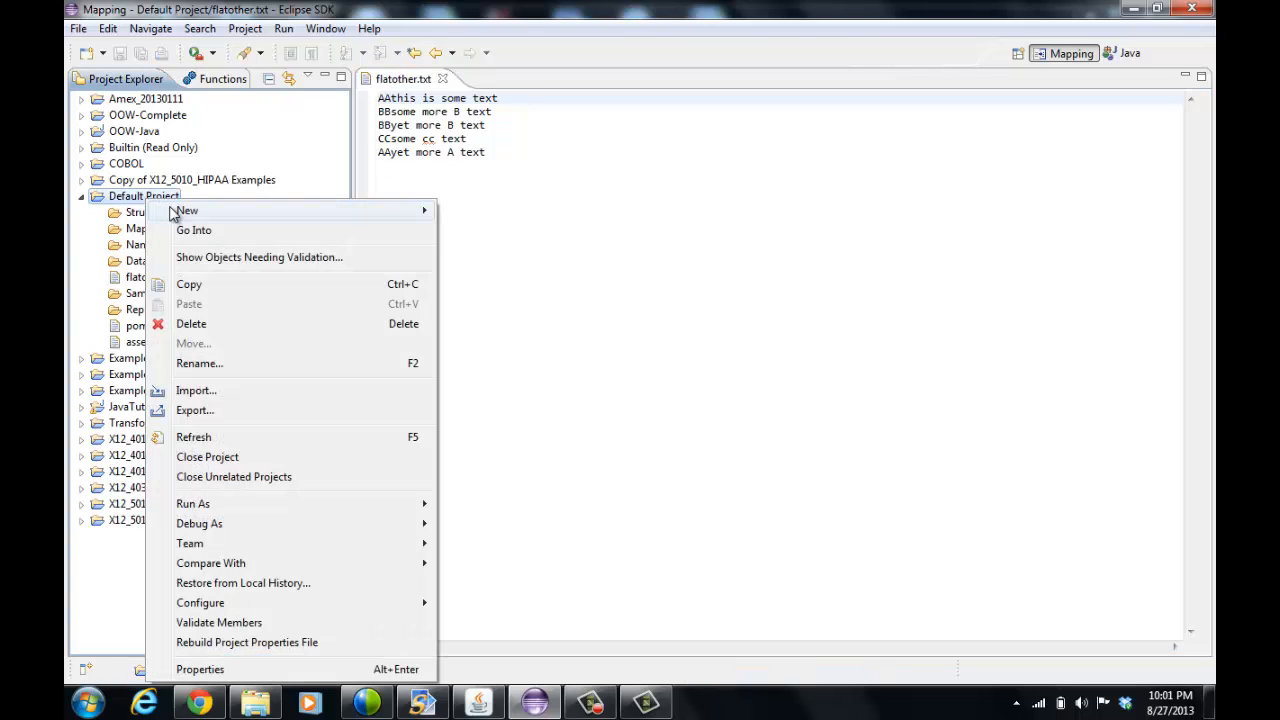
mouse_move(178, 211)
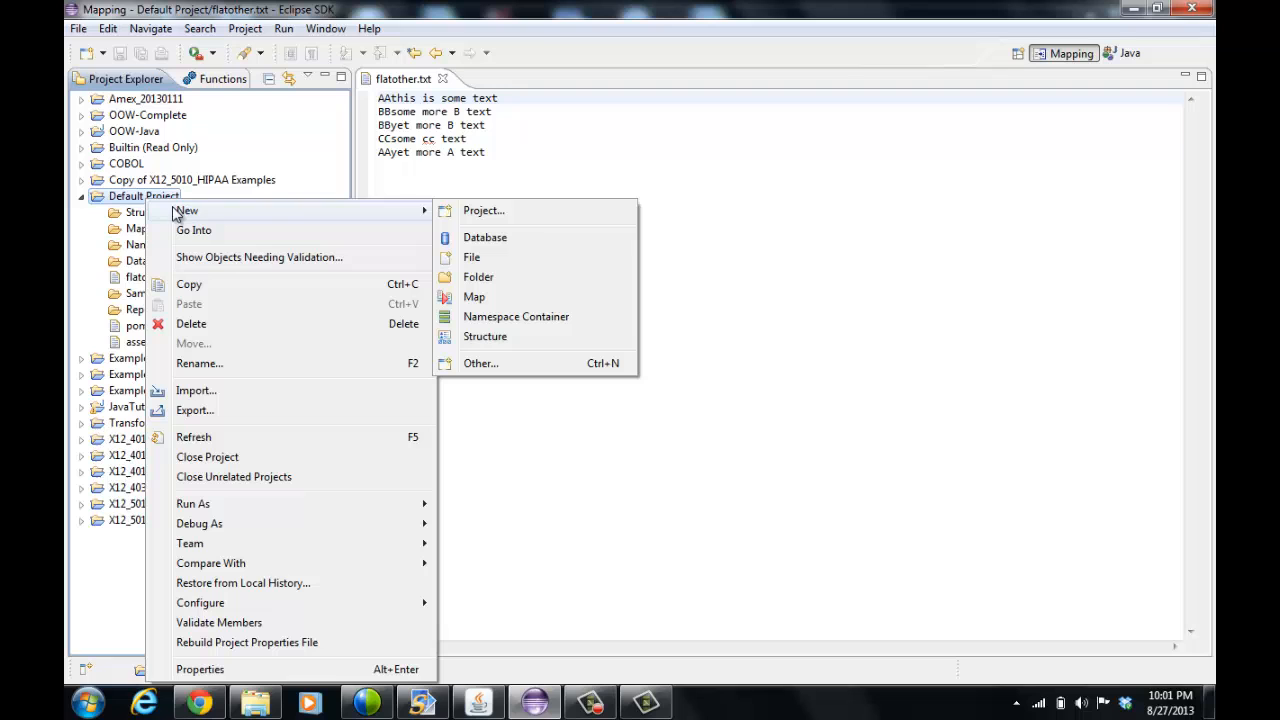
click(508, 338)
click(592, 228)
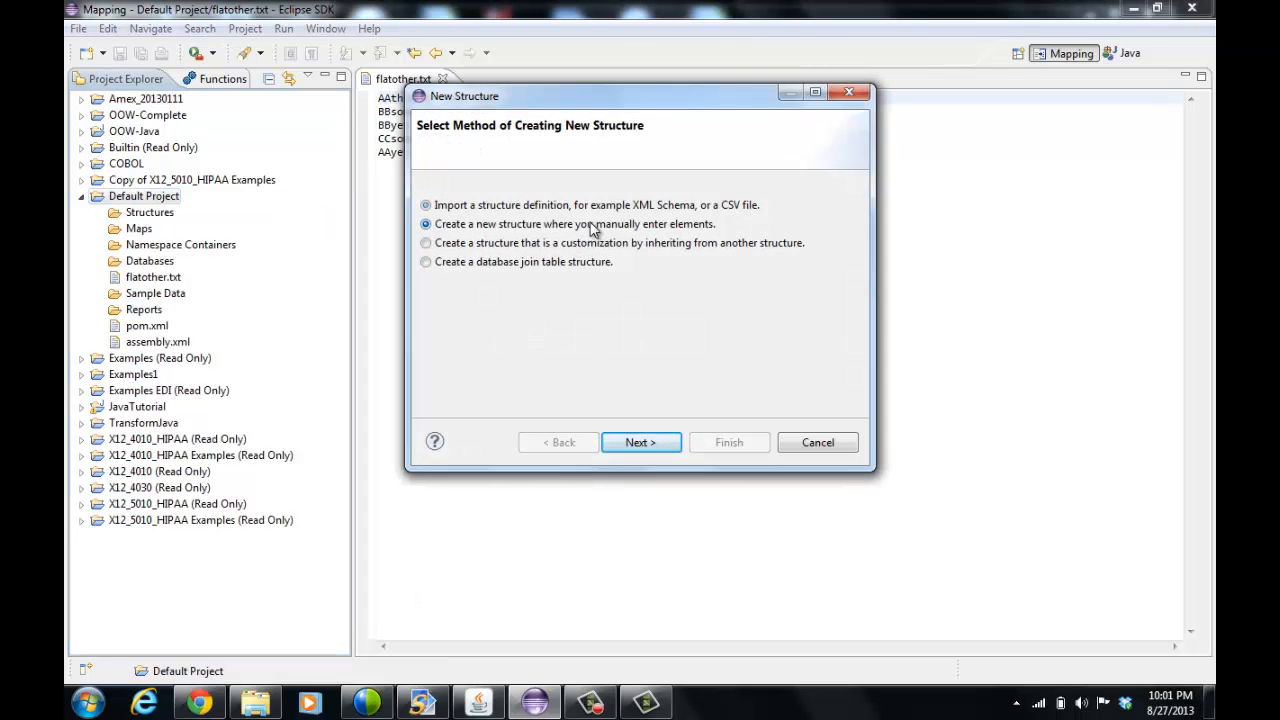
click(661, 443)
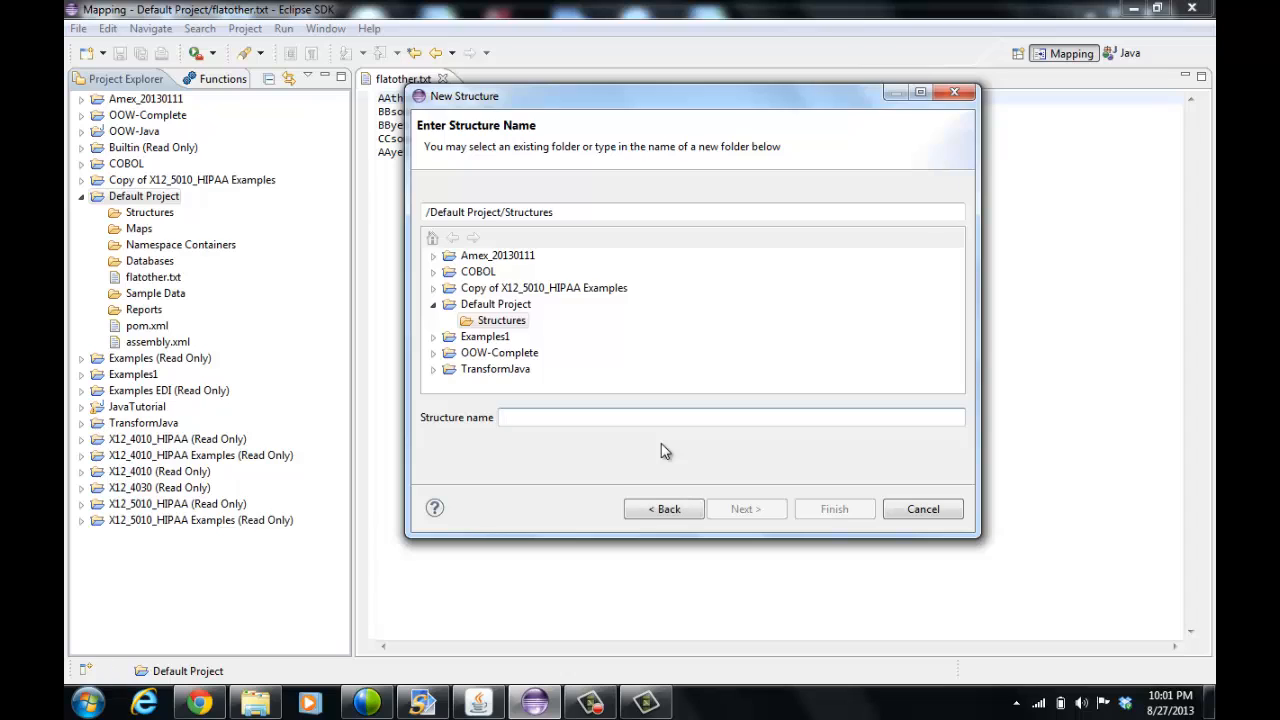
Step: Name the new structure Flat in the Default Project's Structures folder
text(Flat)
key(BackSpace)
key(BackSpace)
key(BackSpace)
key(BackSpace)
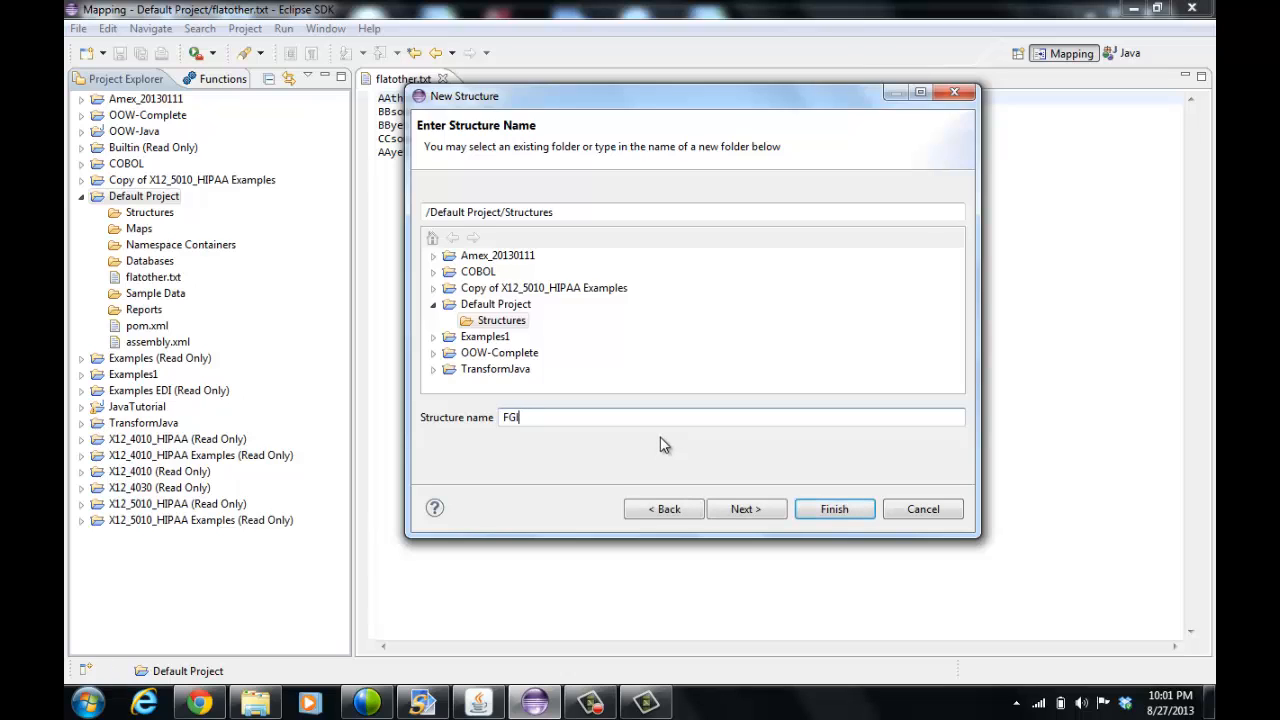
text(Flat)
click(749, 509)
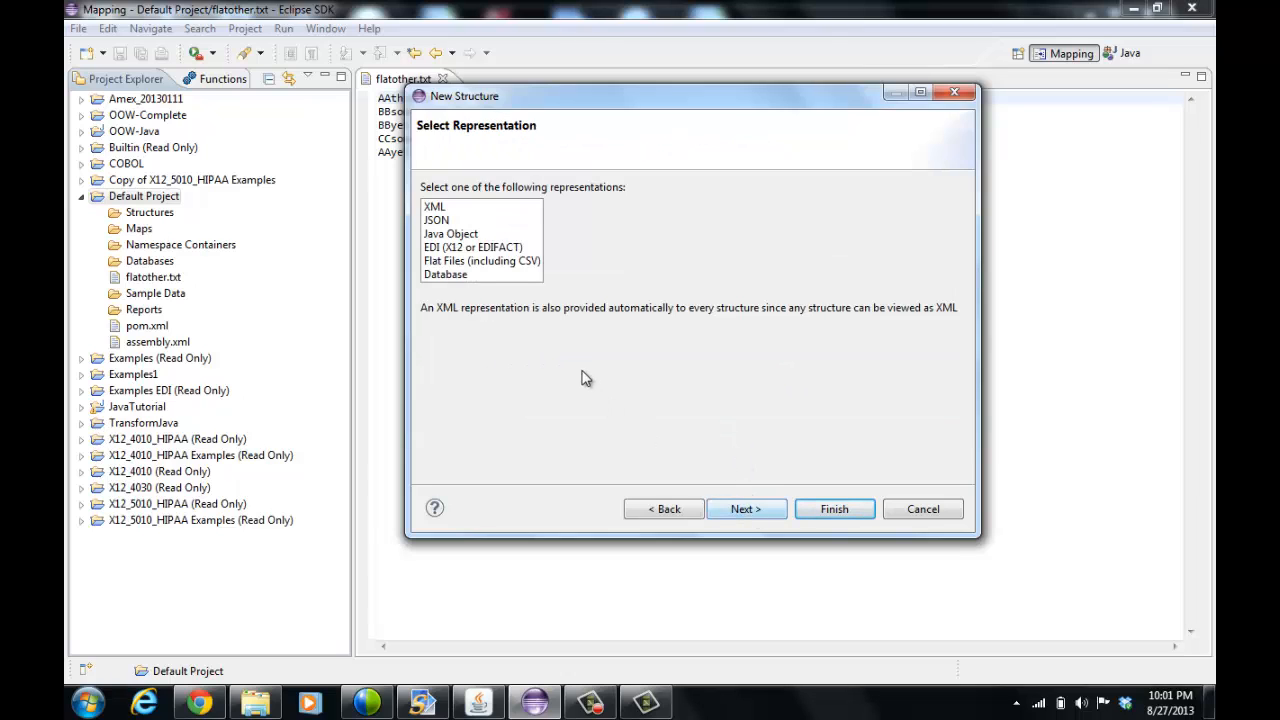
Step: Choose the Flat Files (including CSV) representation and create the structure with workspace file flatother.txt as its sample document
click(460, 261)
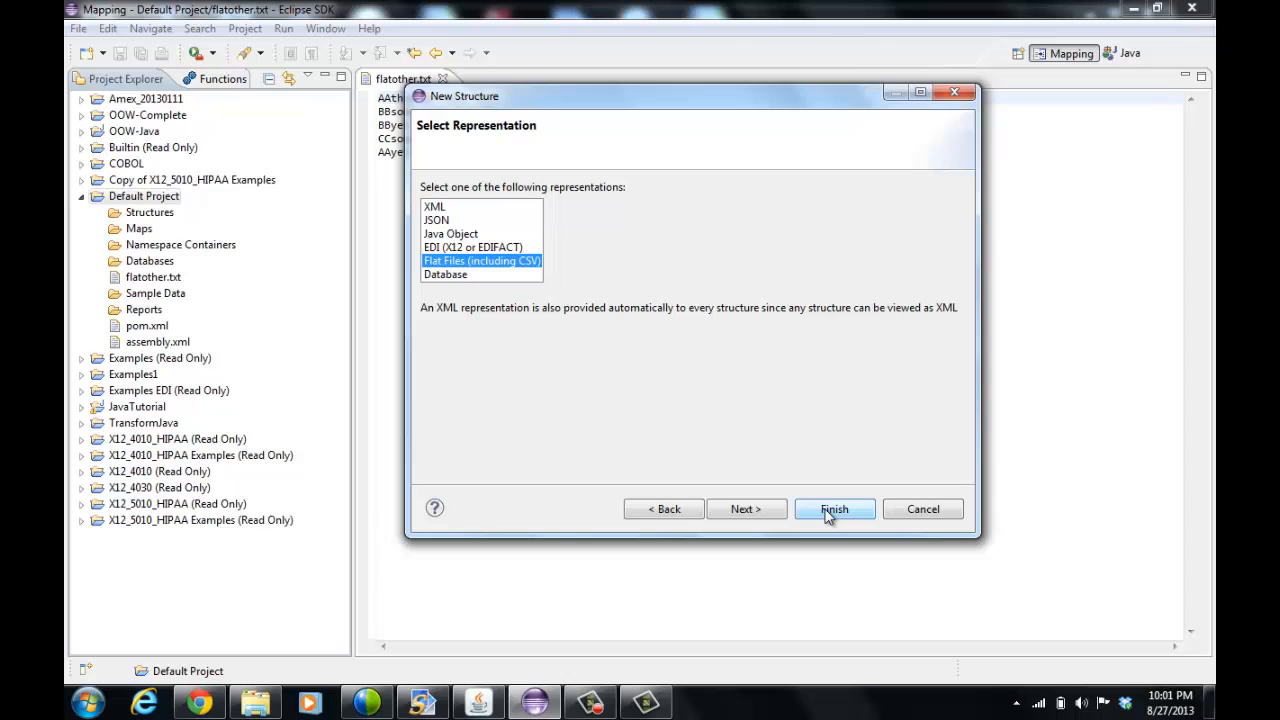
click(745, 509)
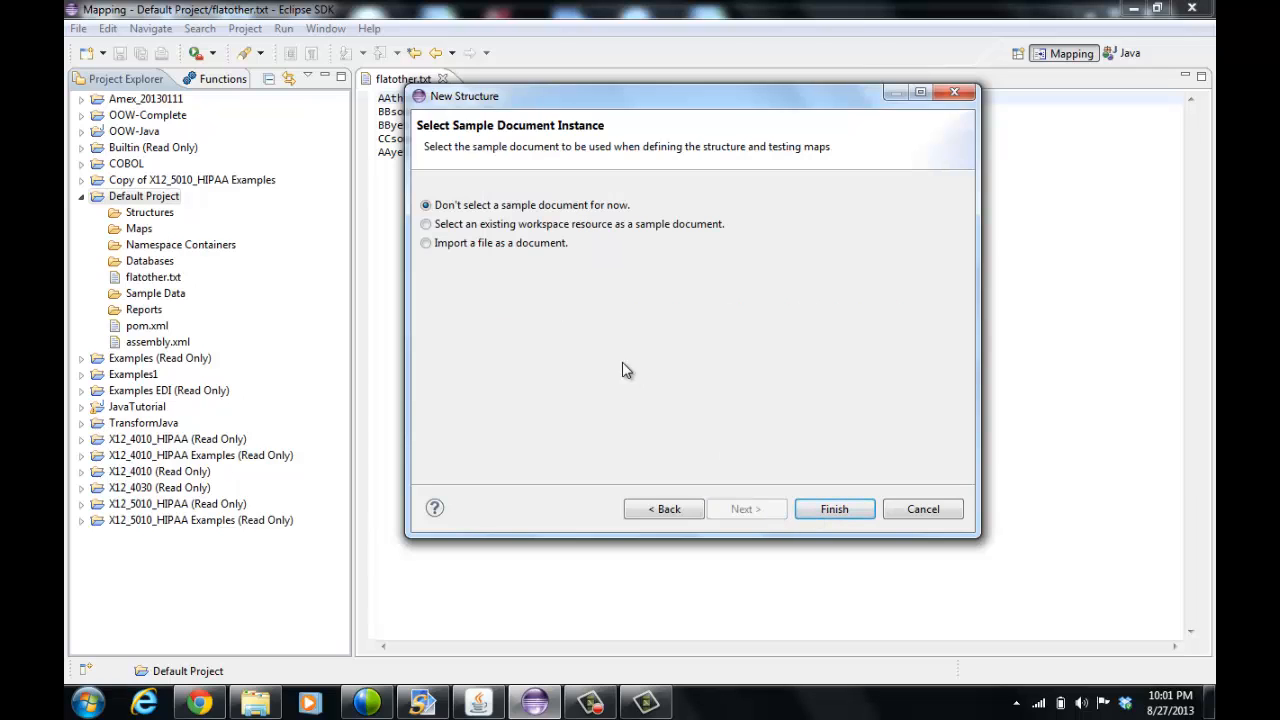
click(598, 225)
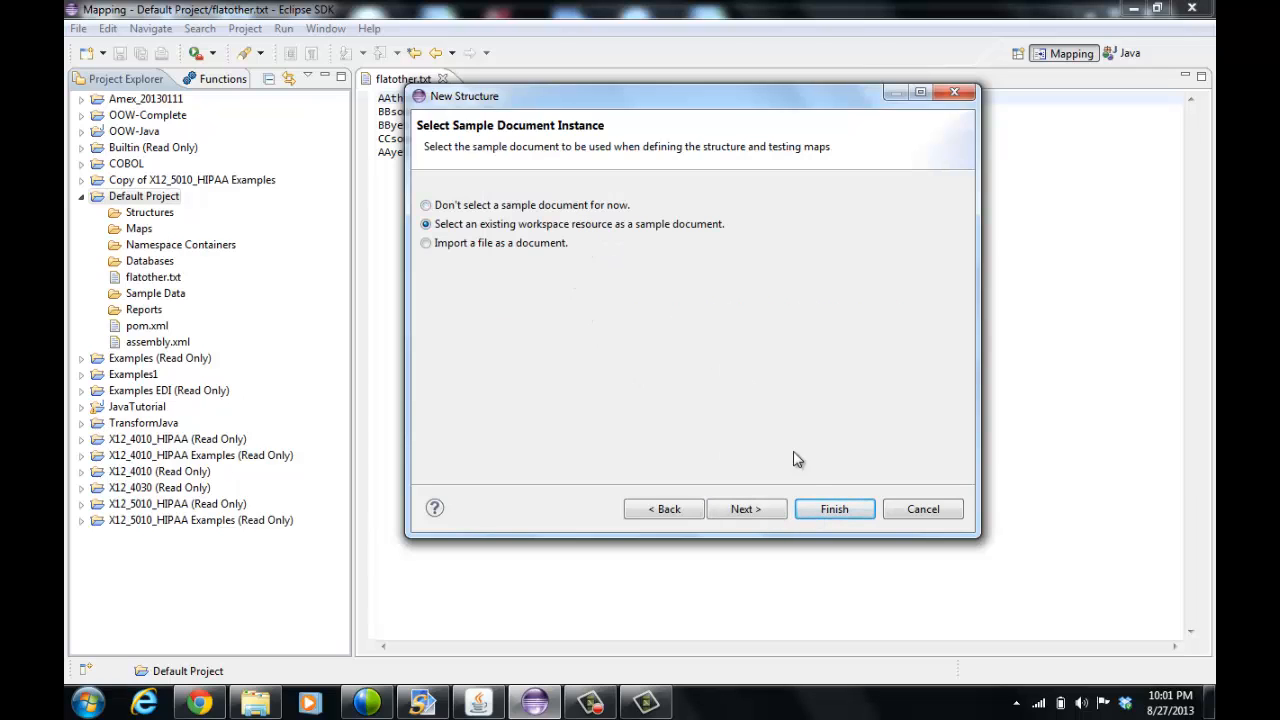
click(770, 511)
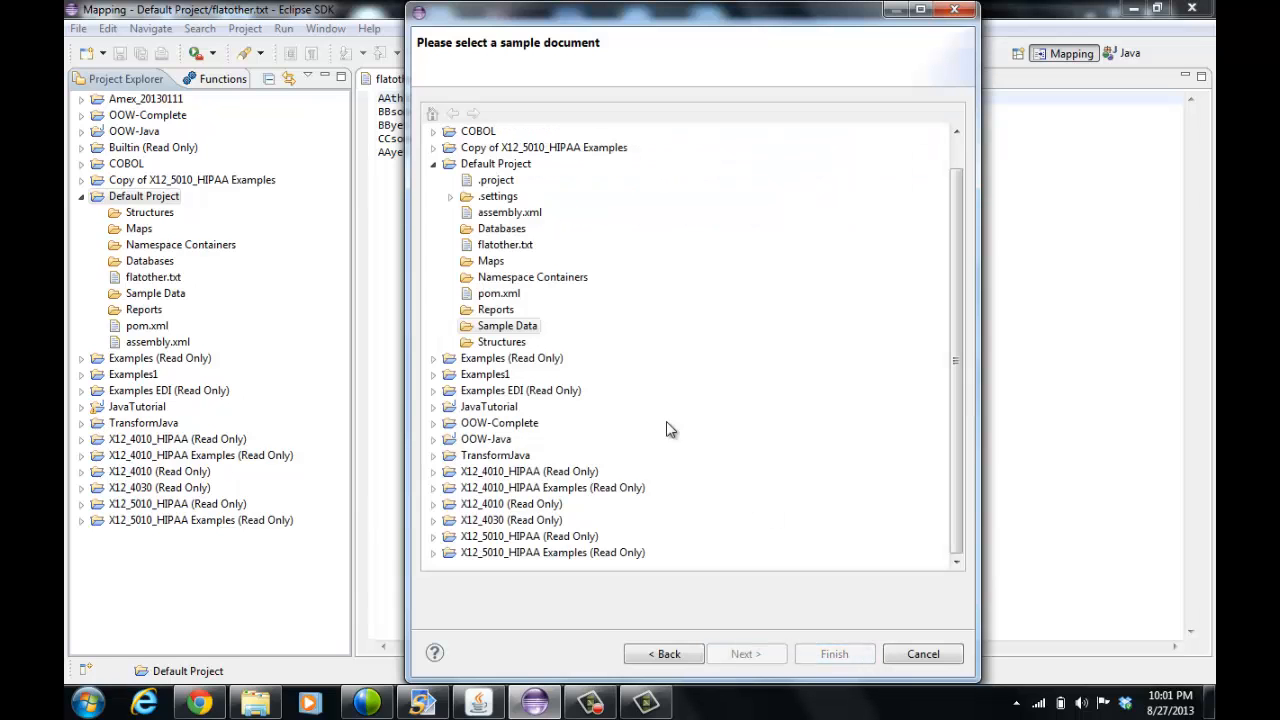
click(505, 244)
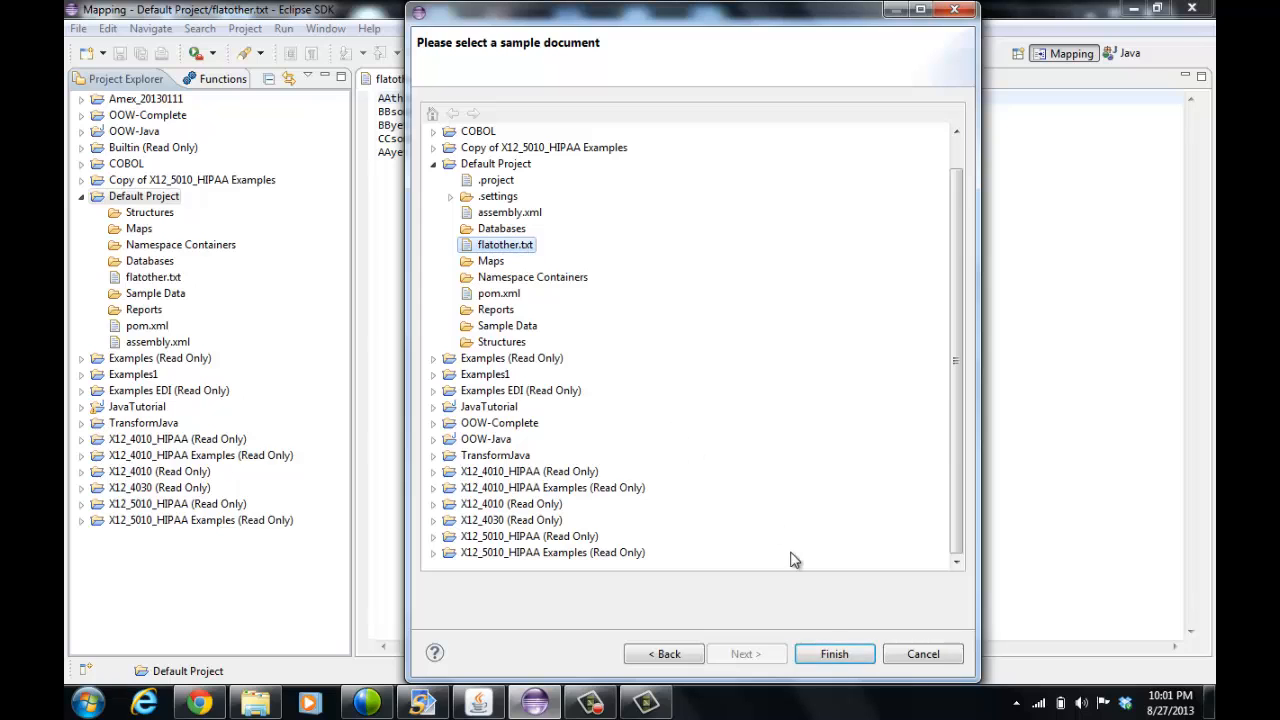
click(832, 654)
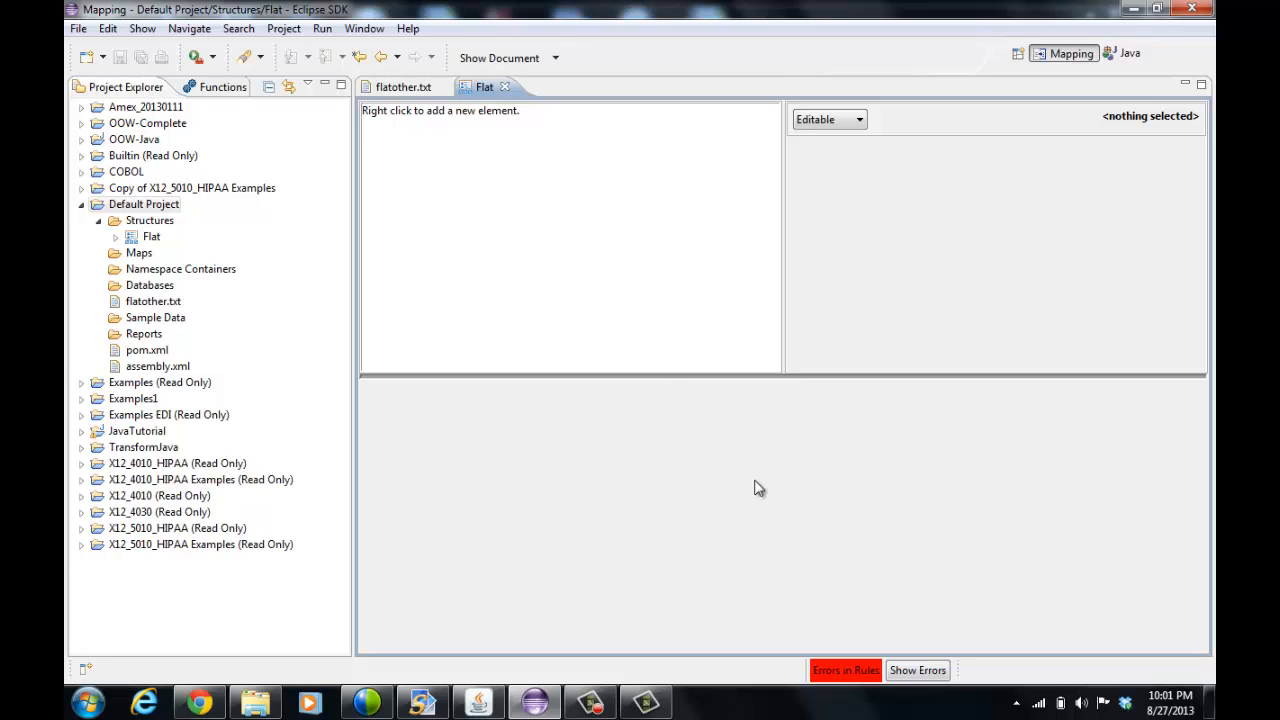
Step: Review the new structure's reported problems and add a top-level element named Root
click(936, 678)
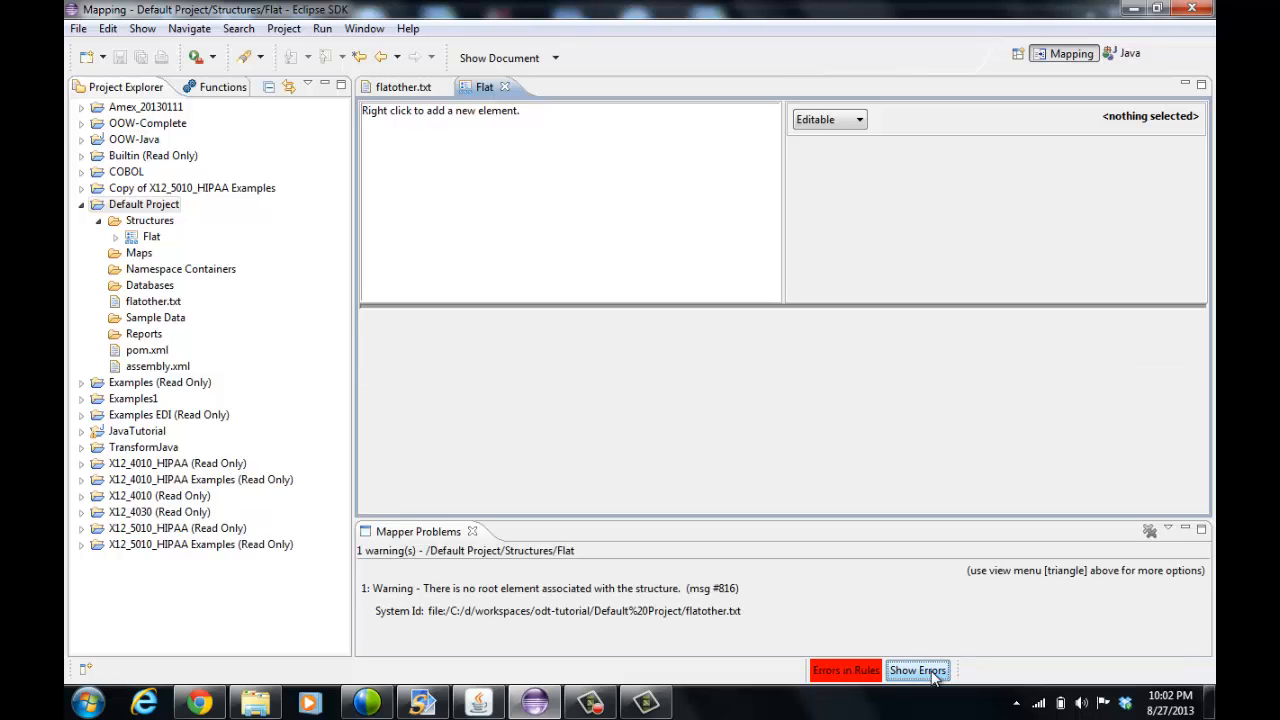
right_click(581, 240)
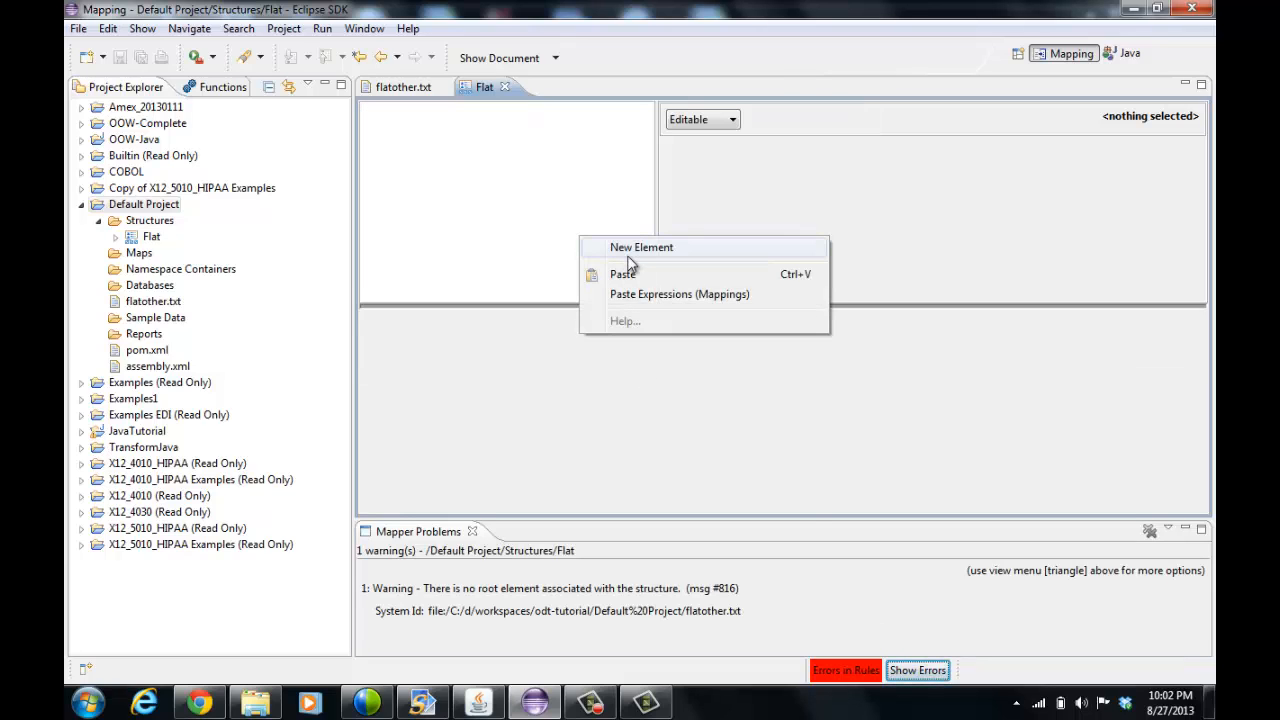
click(627, 252)
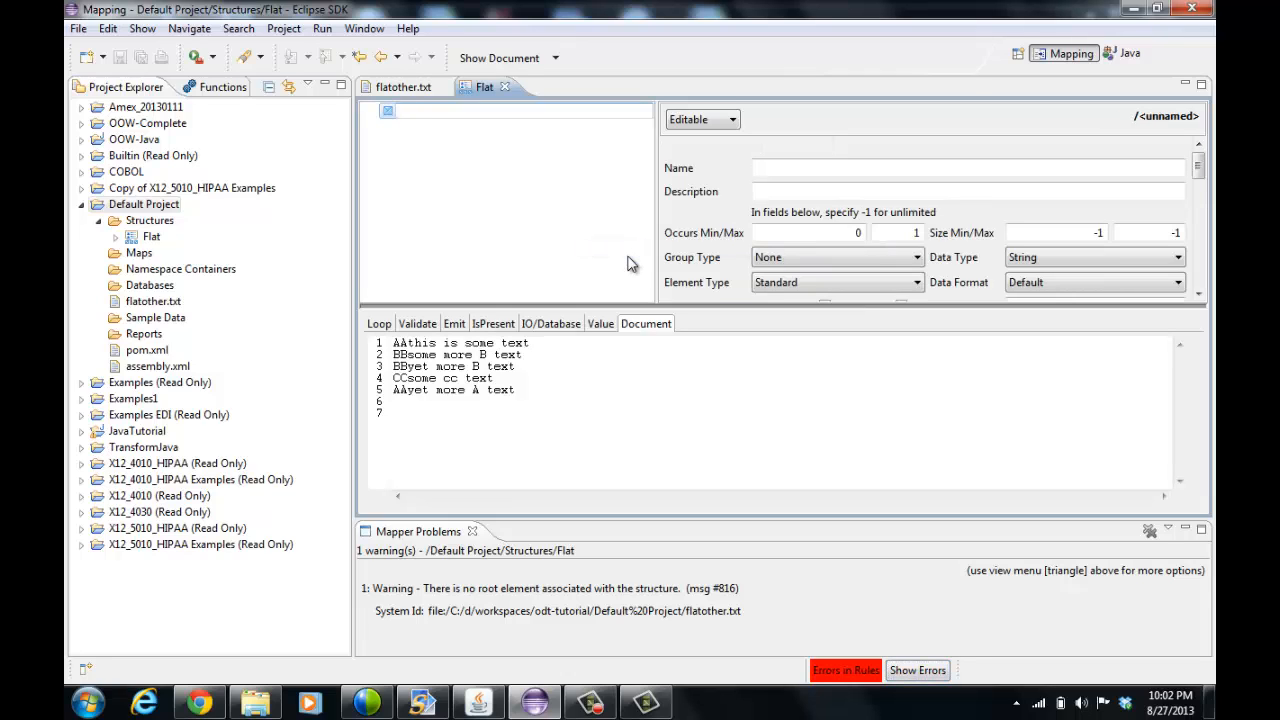
text(Root)
key(Return)
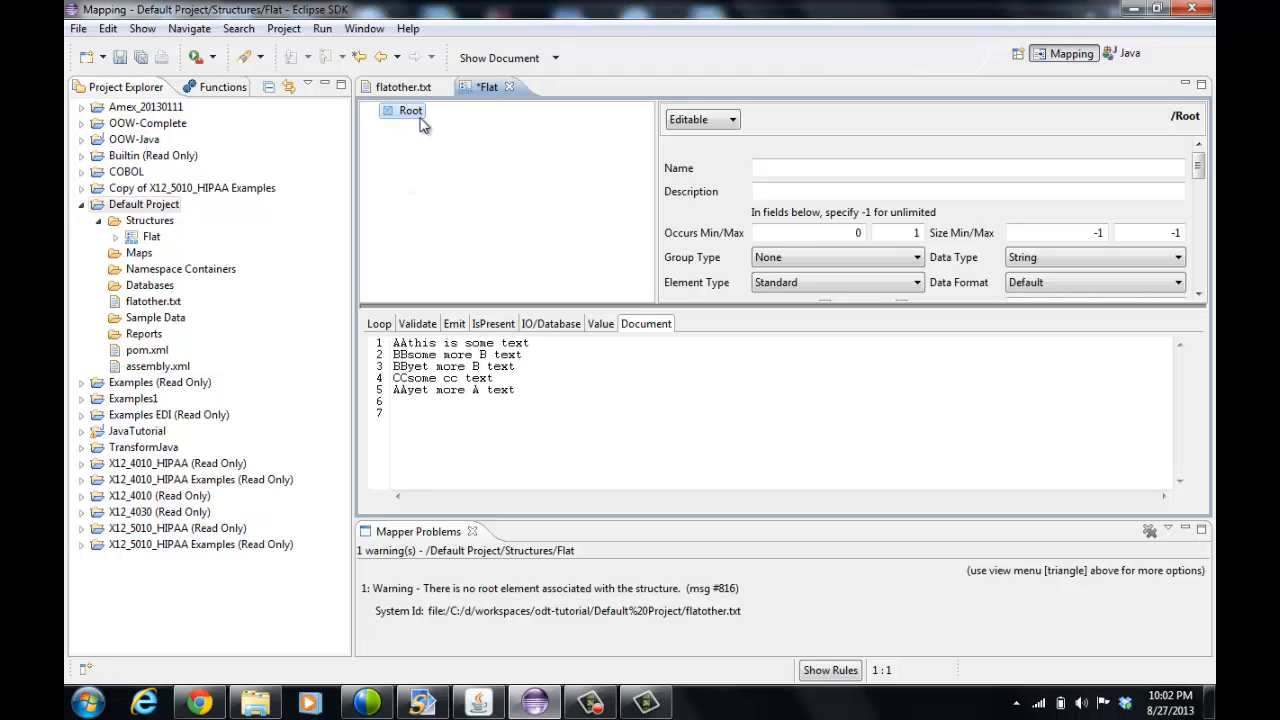
click(472, 532)
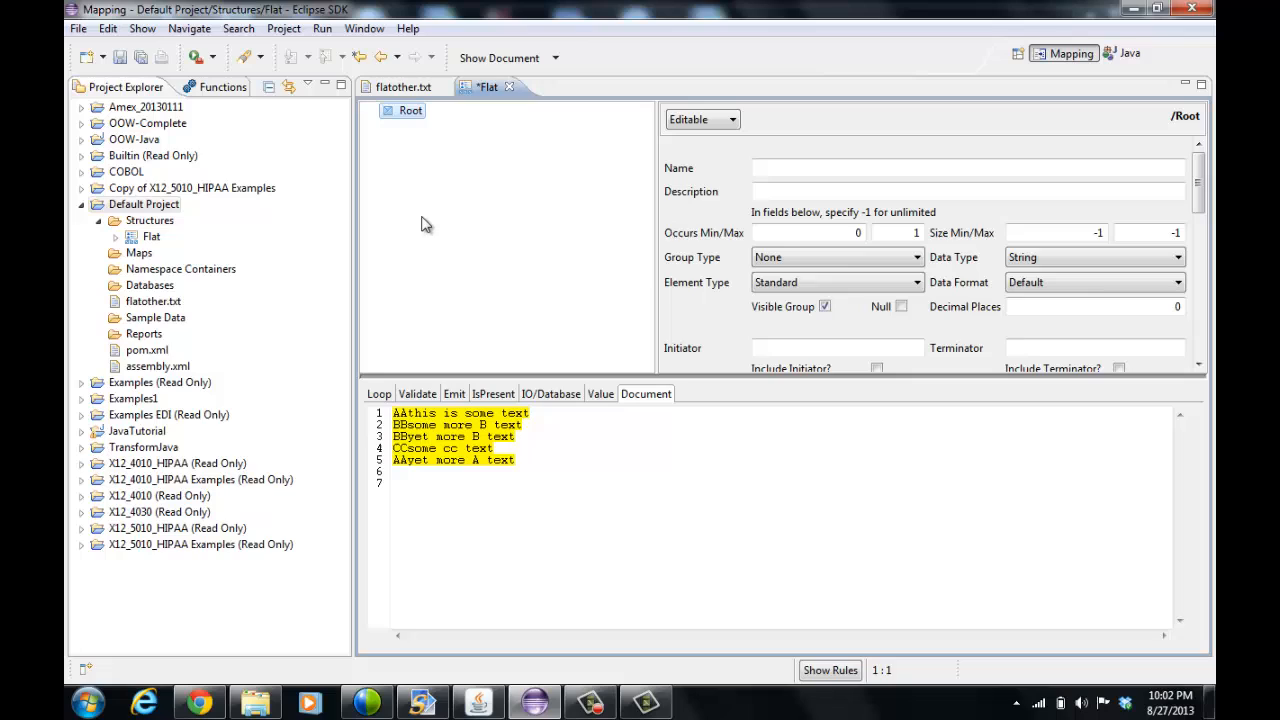
Step: Add a child element named Loop under Root and set its maximum occurrences to -1
right_click(408, 113)
click(440, 123)
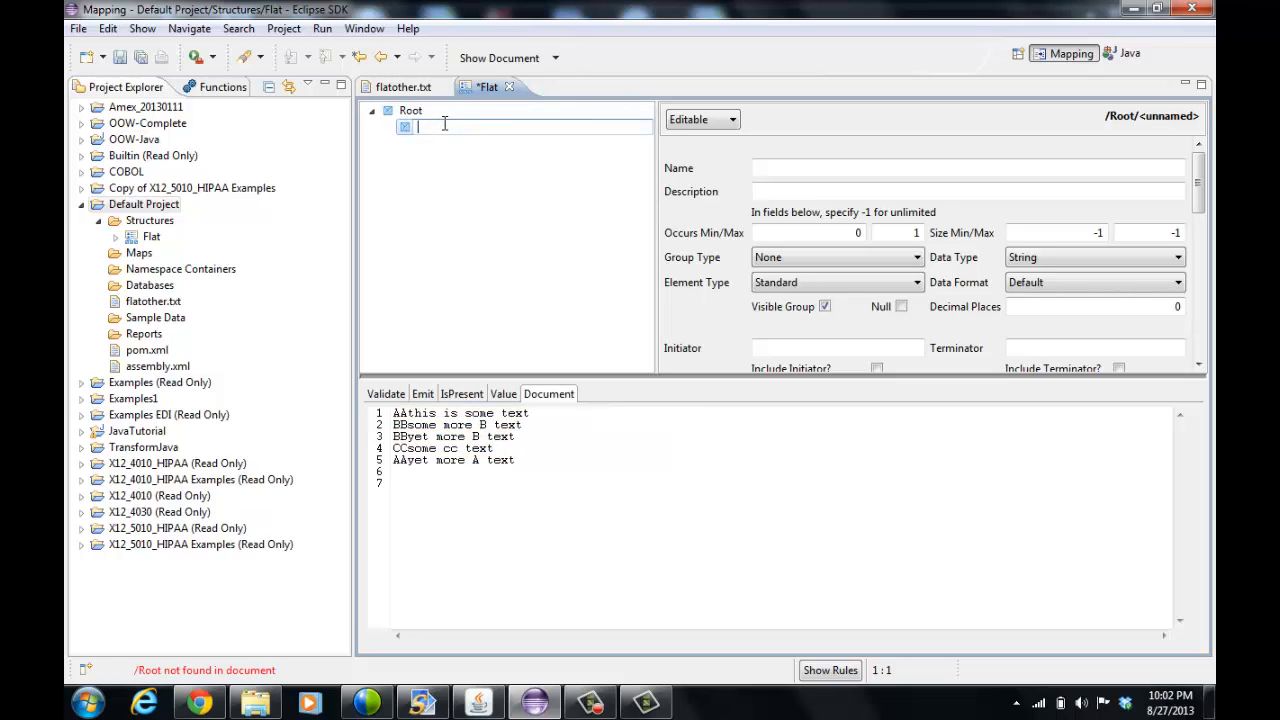
text(Loop)
key(Return)
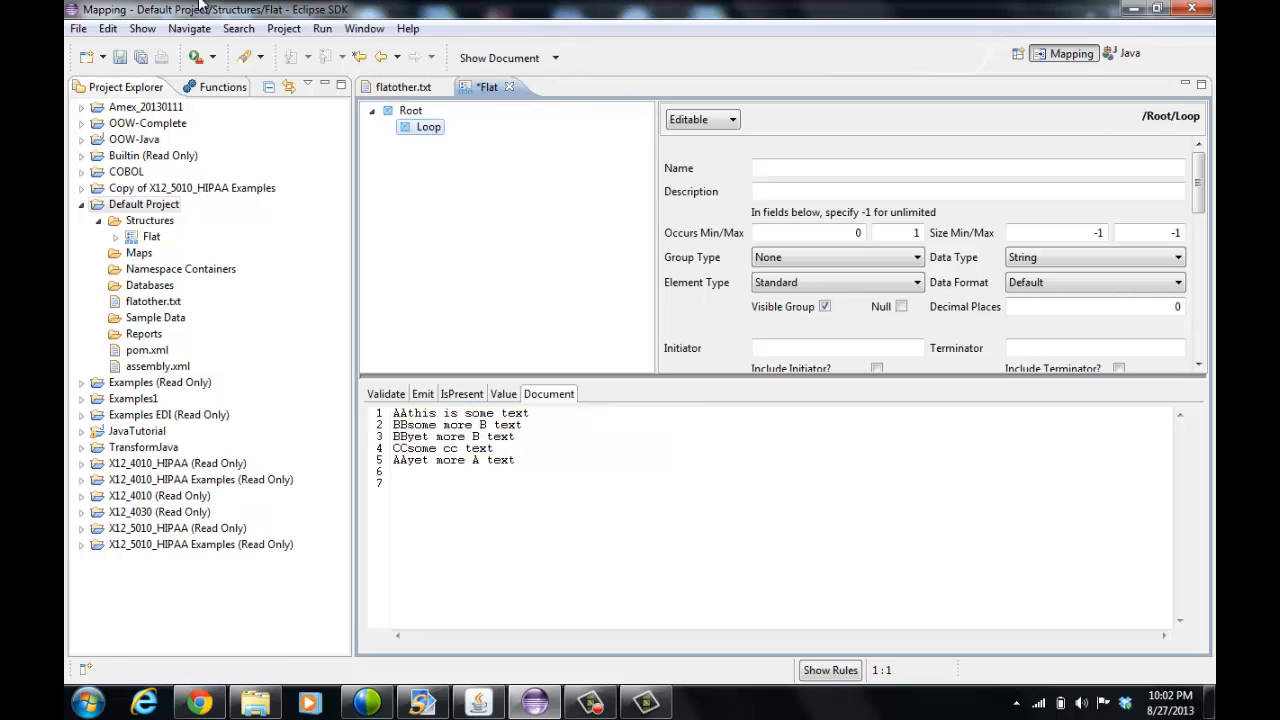
click(911, 232)
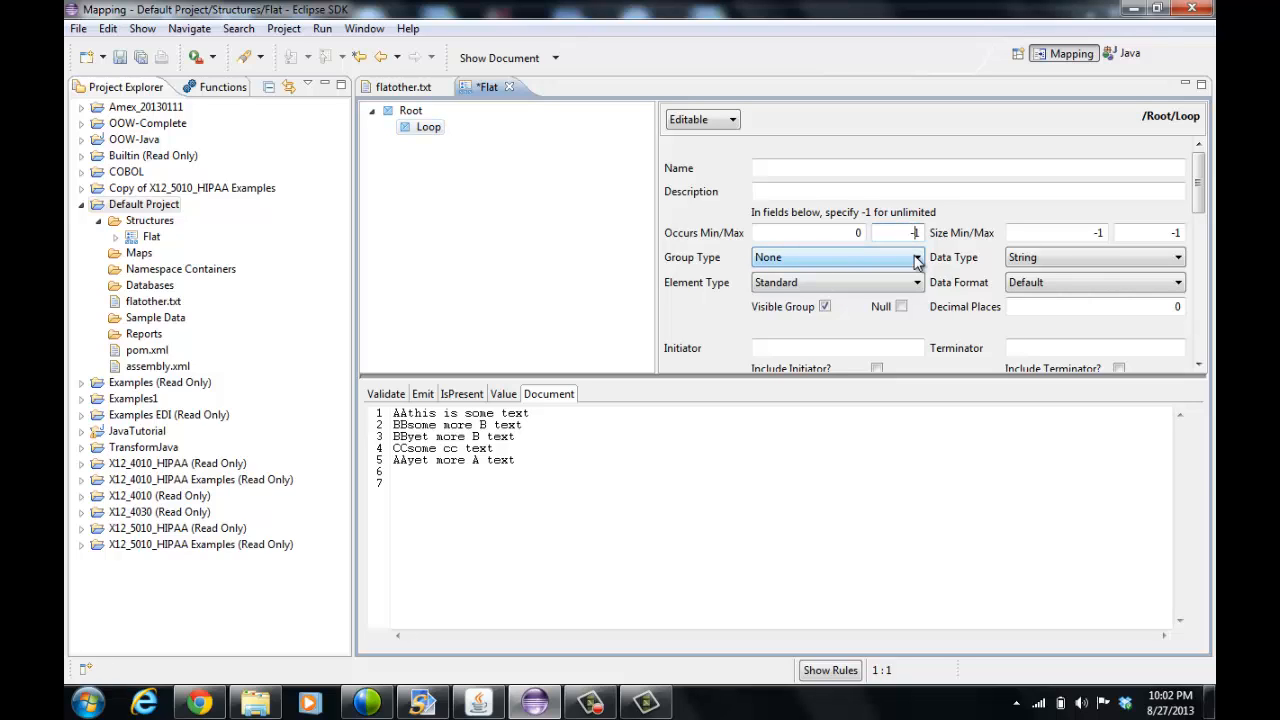
key(Tab)
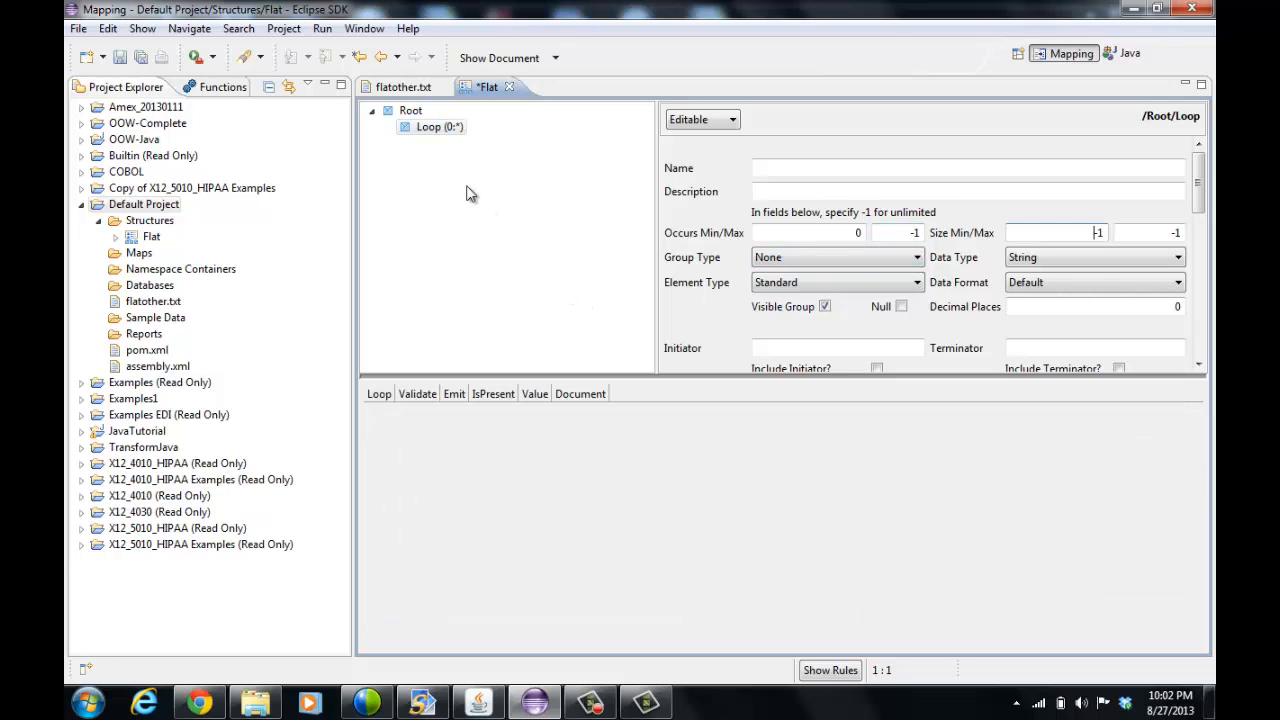
Step: Check which sample text the Loop element covers and view the sample document as XML
click(410, 111)
click(440, 128)
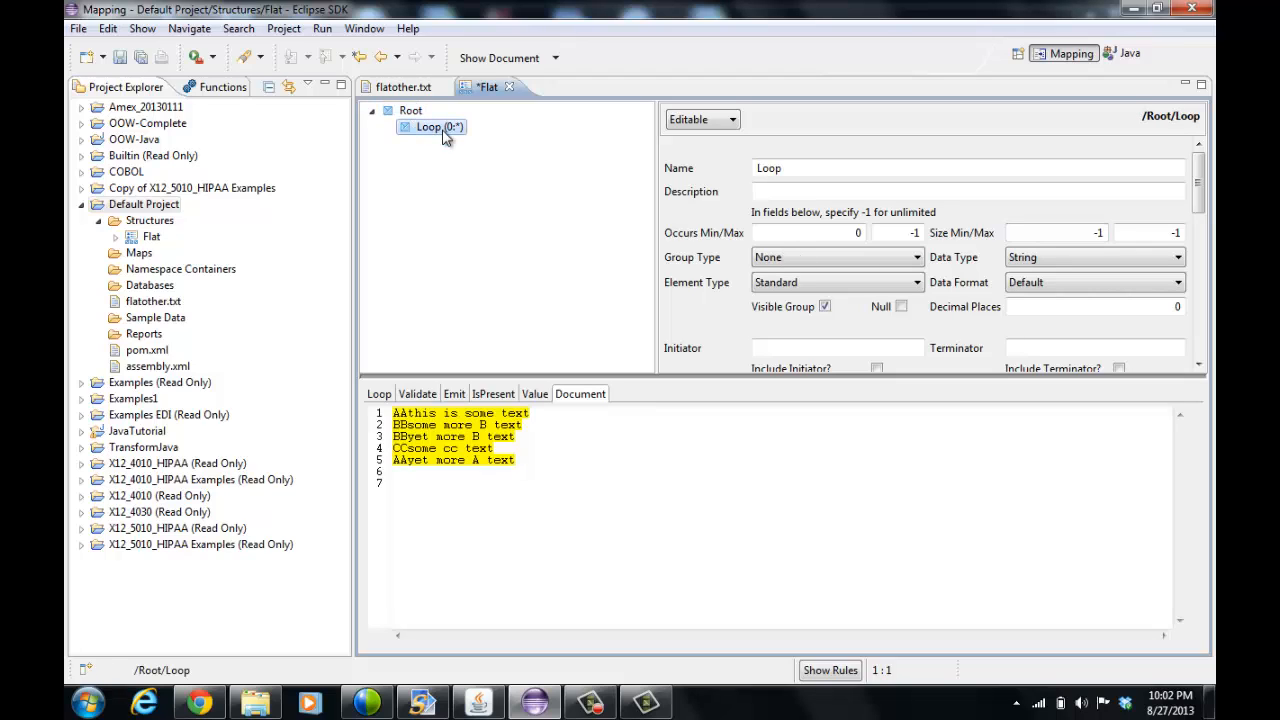
click(505, 60)
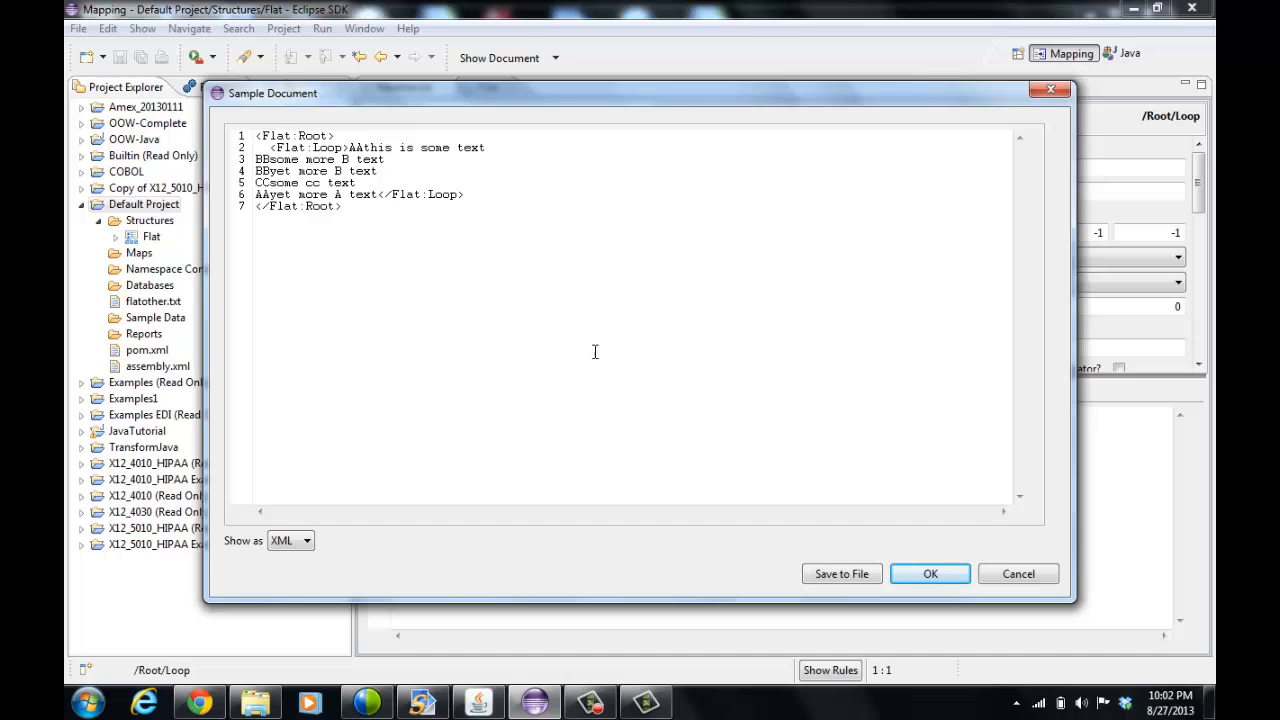
click(952, 580)
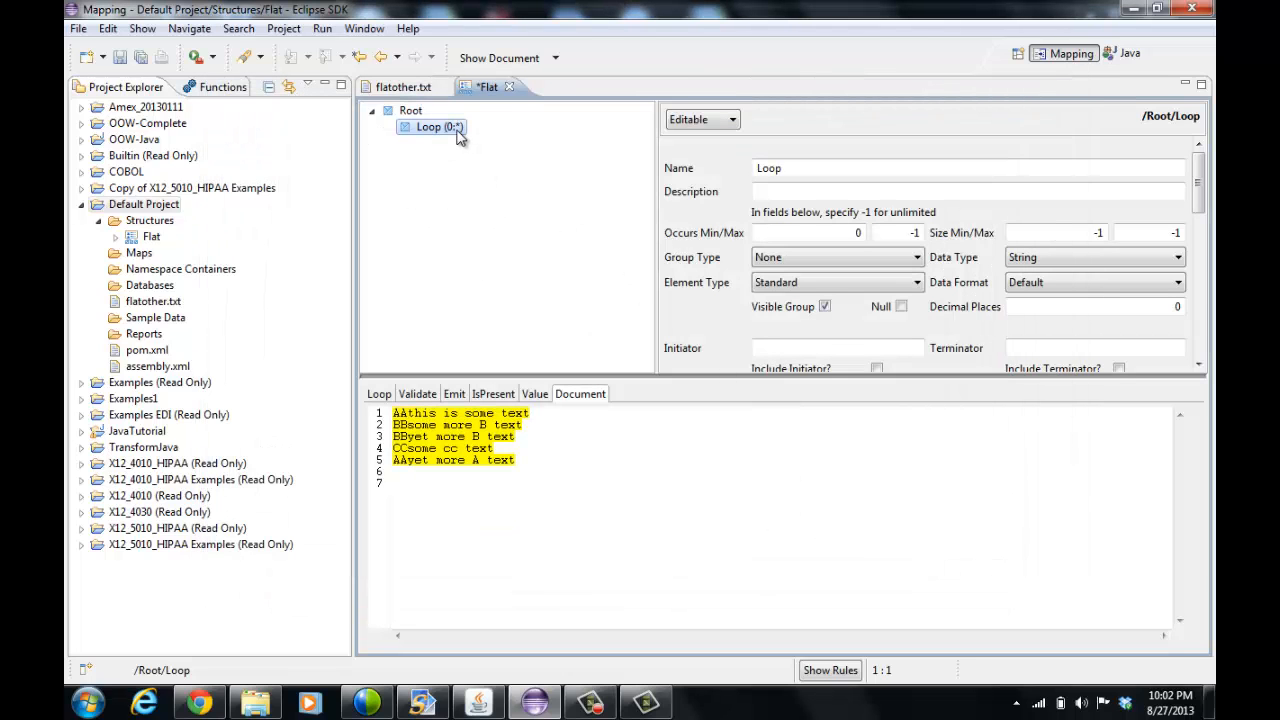
Step: Set the Loop element's terminator to \n and check the resulting sample document as XML
click(1065, 347)
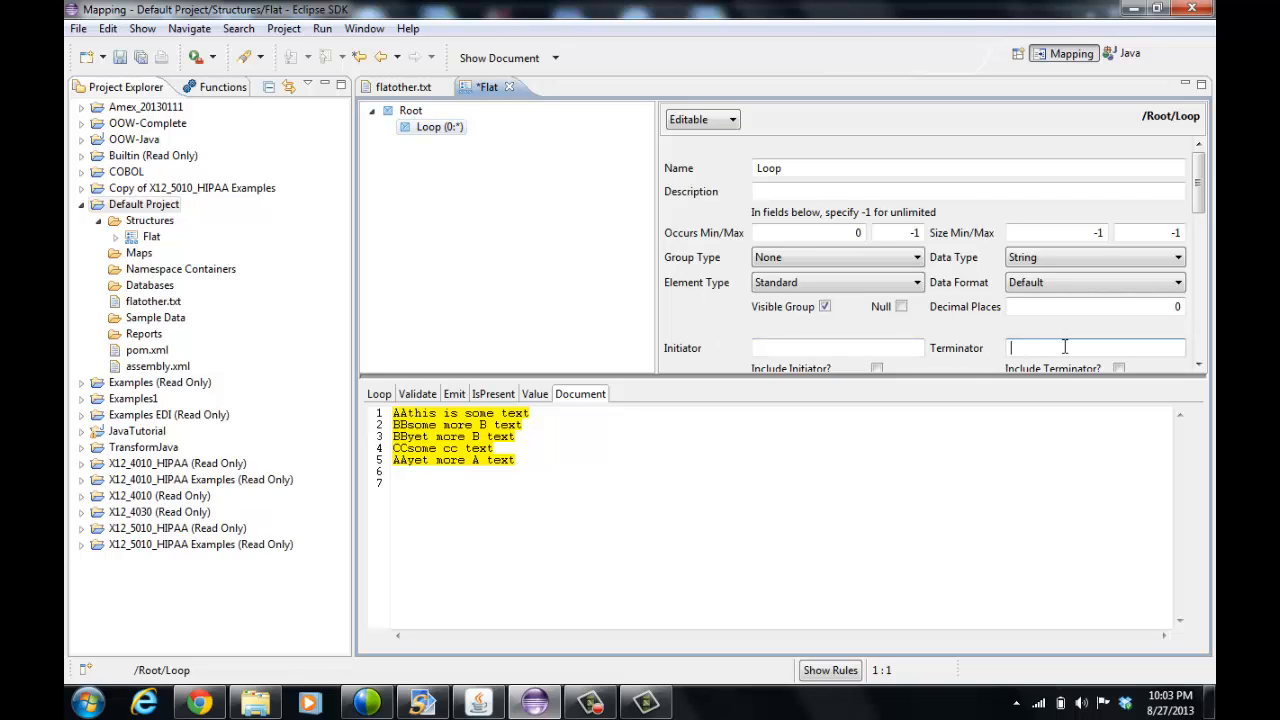
text(\n)
key(Tab)
click(519, 58)
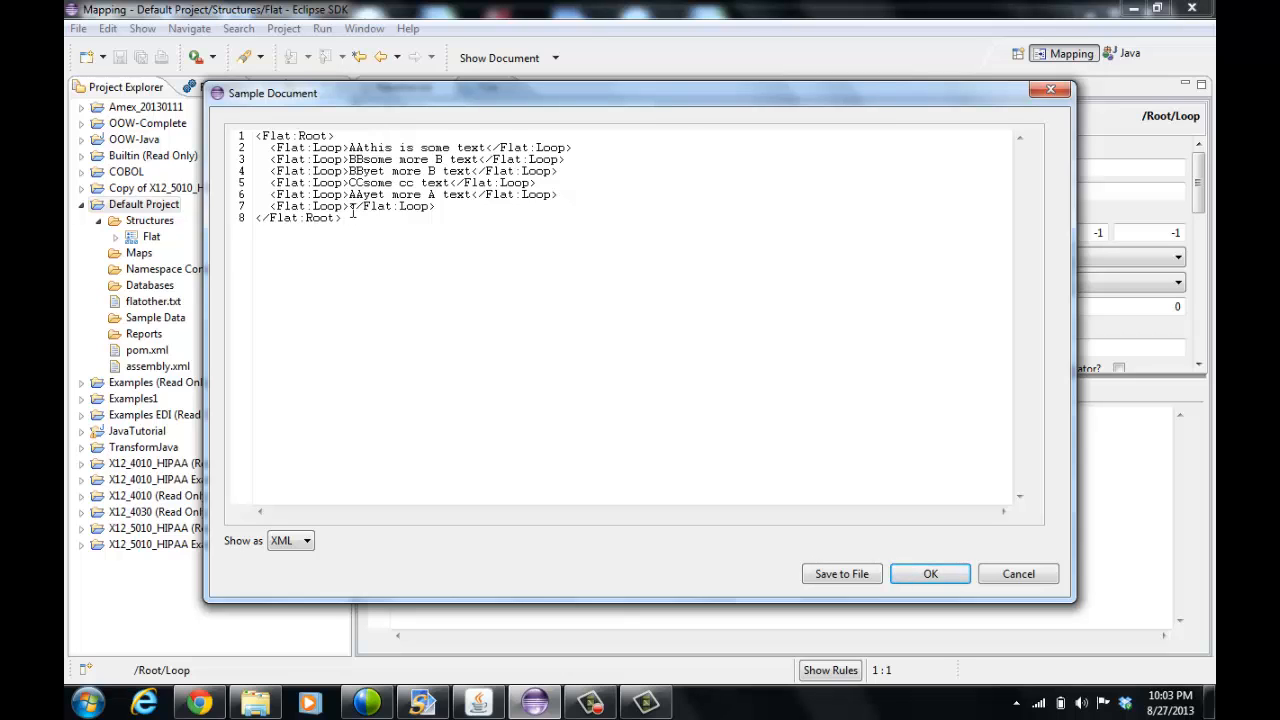
click(930, 574)
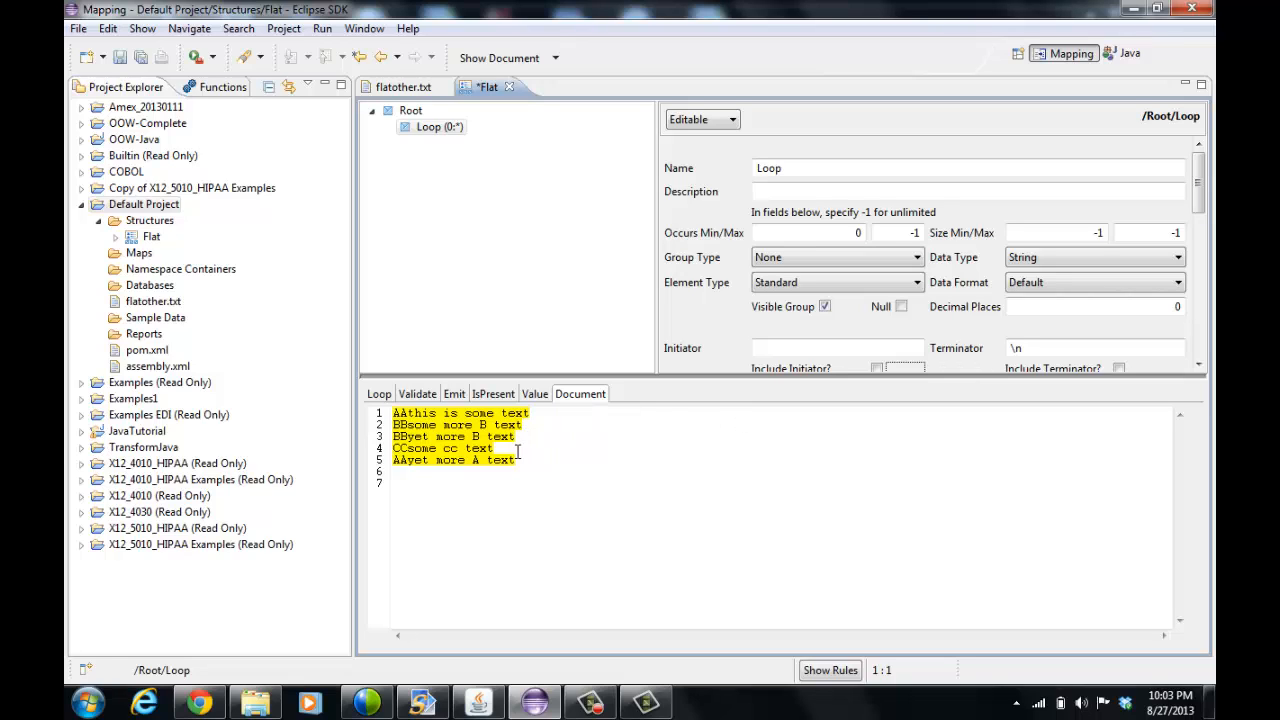
Step: Add a child element named AText under Loop
right_click(448, 128)
click(508, 135)
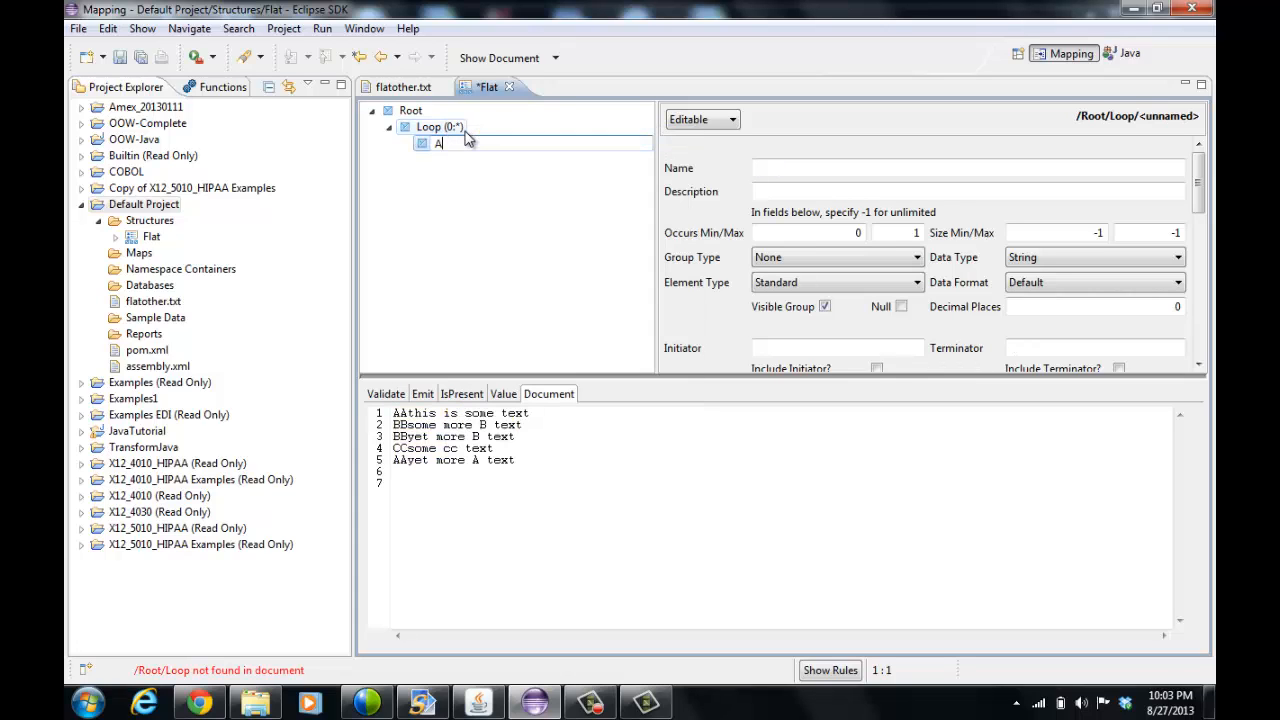
text(AText)
click(446, 128)
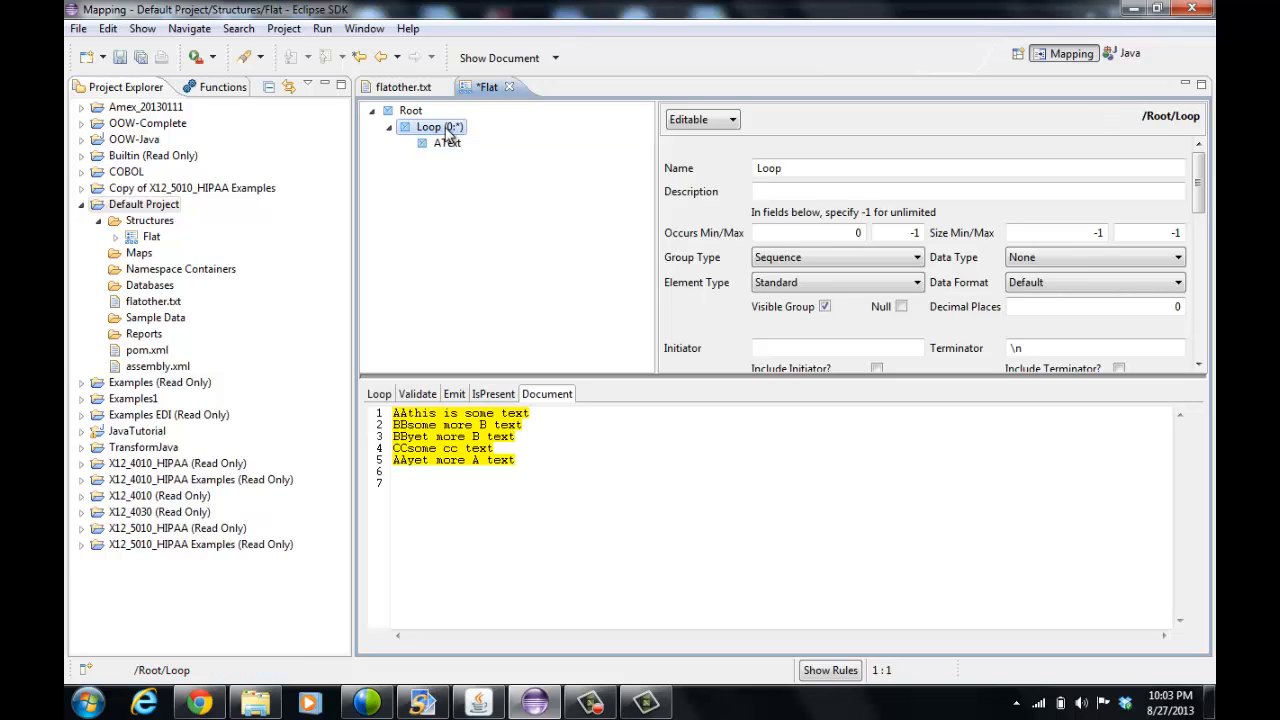
Step: Set the AText element's initiator to AA
click(450, 144)
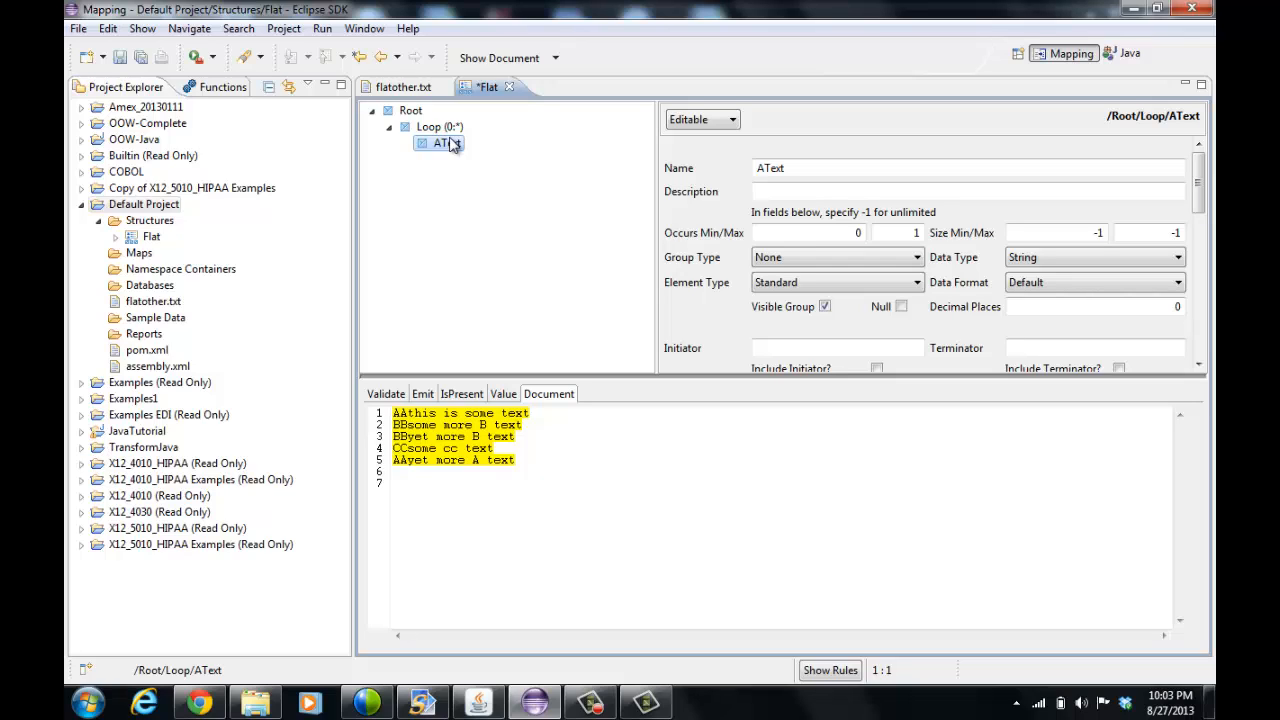
click(787, 346)
text(AA)
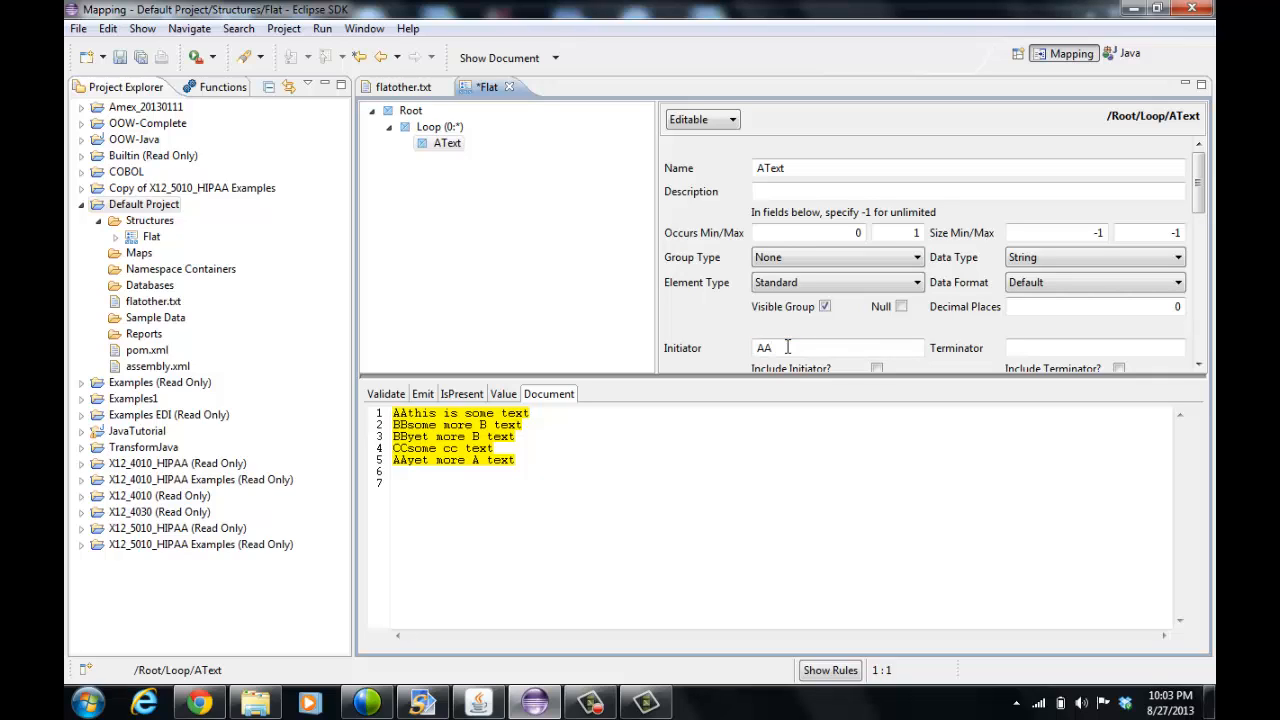
key(Tab)
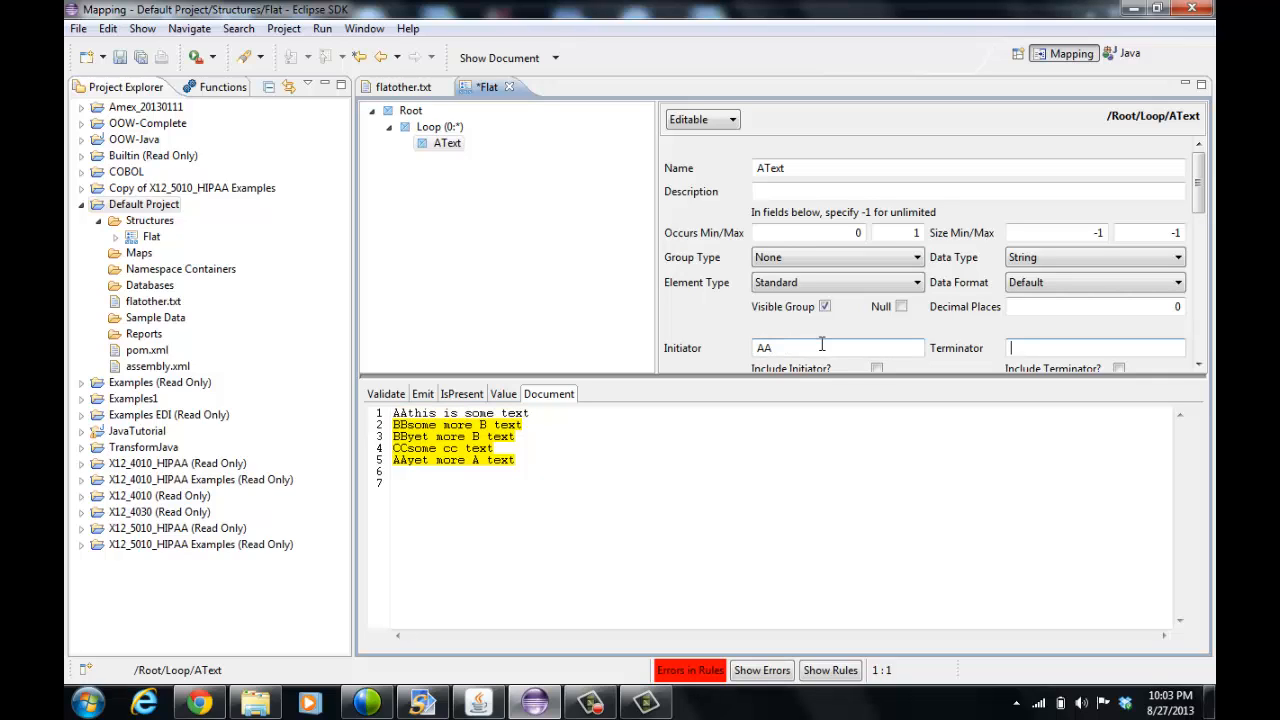
Step: Check the sample text matched by Loop and AText, and show the details of the rule errors
click(449, 129)
click(450, 144)
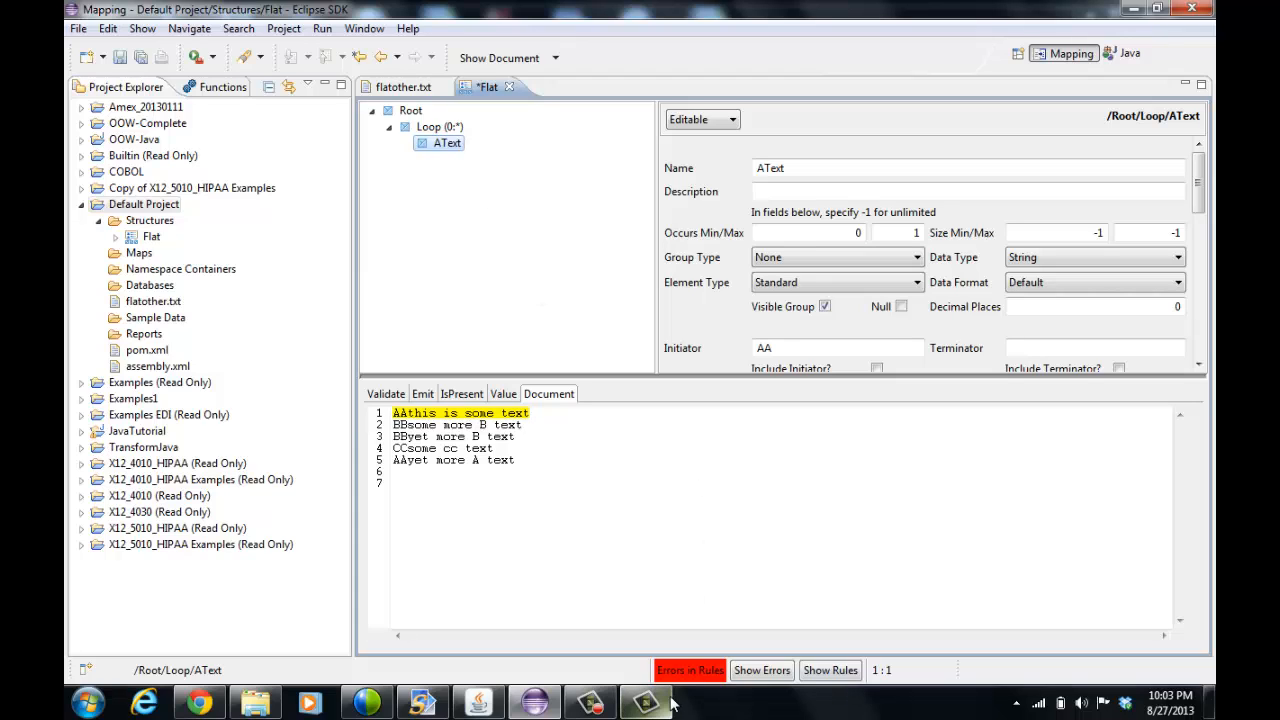
click(775, 678)
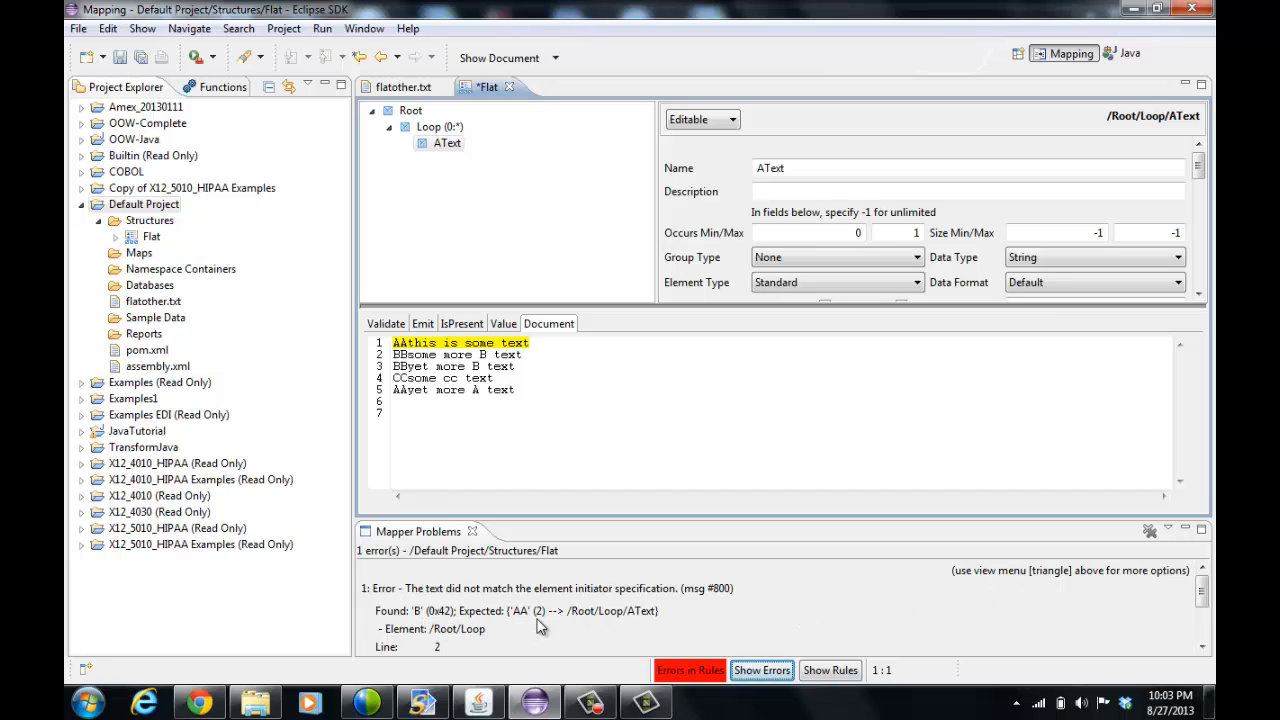
Step: Review the AText element's settings and examine the parsing rules generated for the Flat structure
click(438, 127)
click(449, 145)
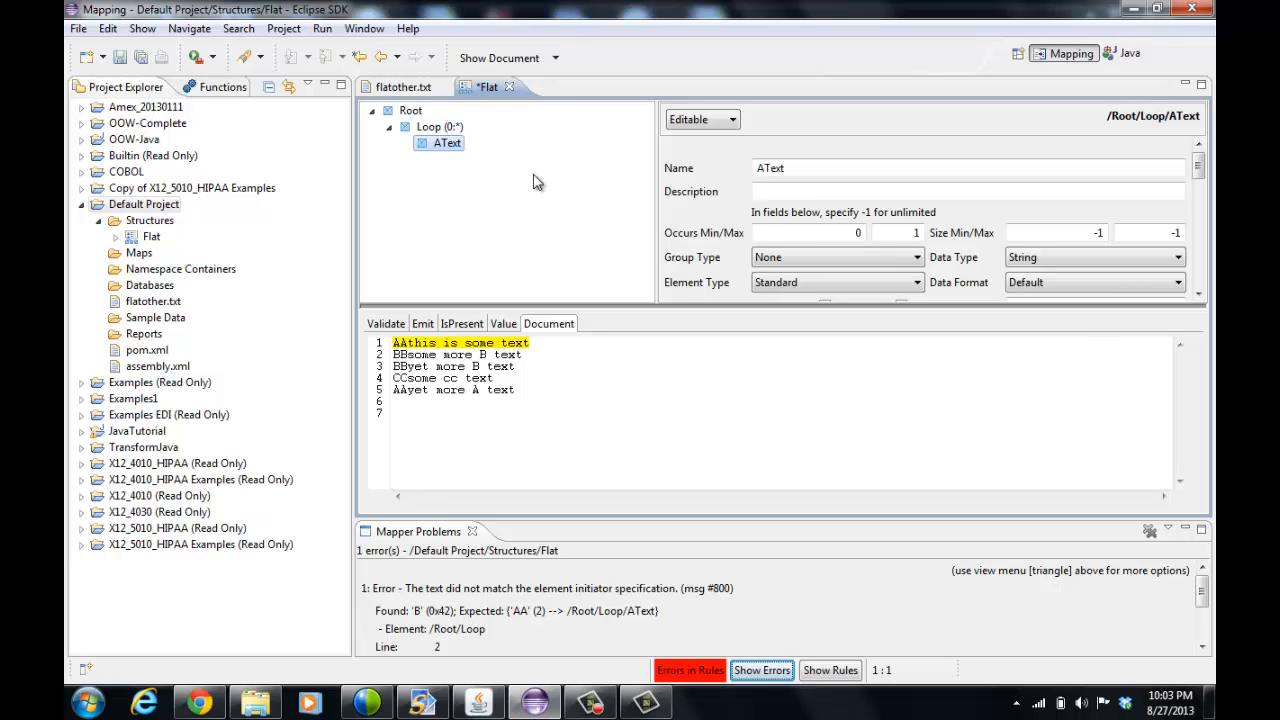
drag(1197, 170, 1197, 200)
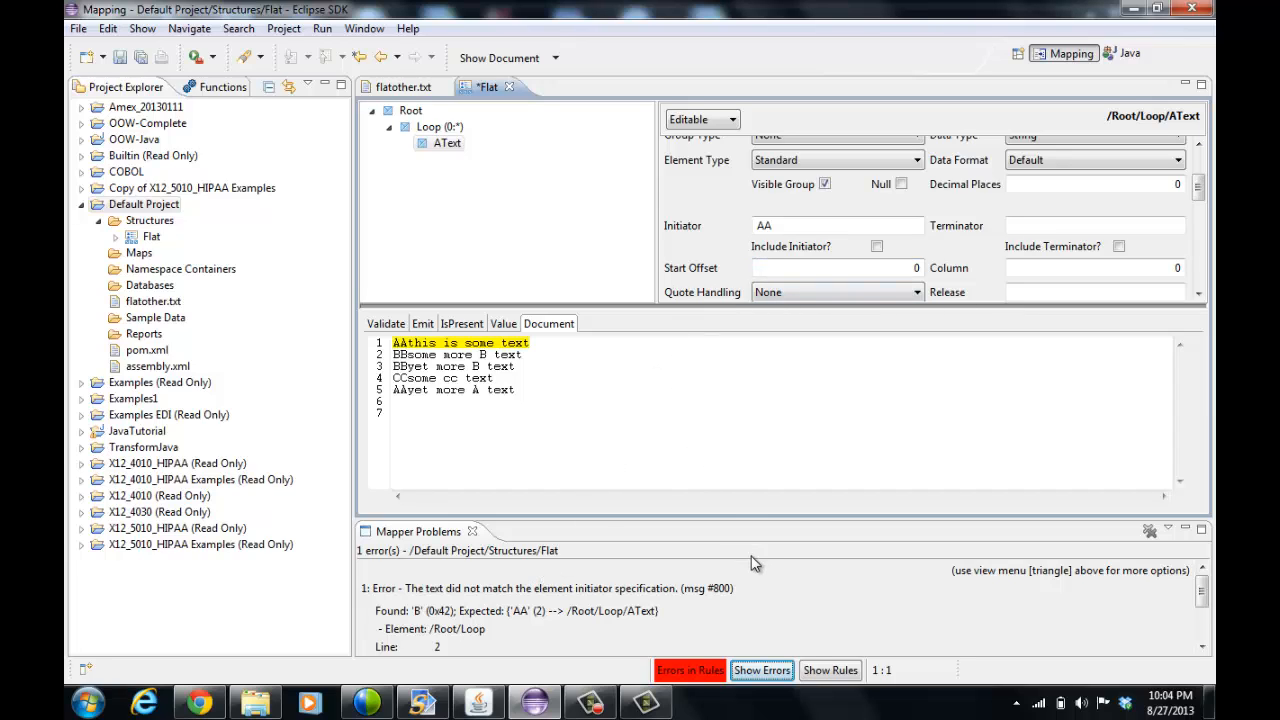
click(847, 680)
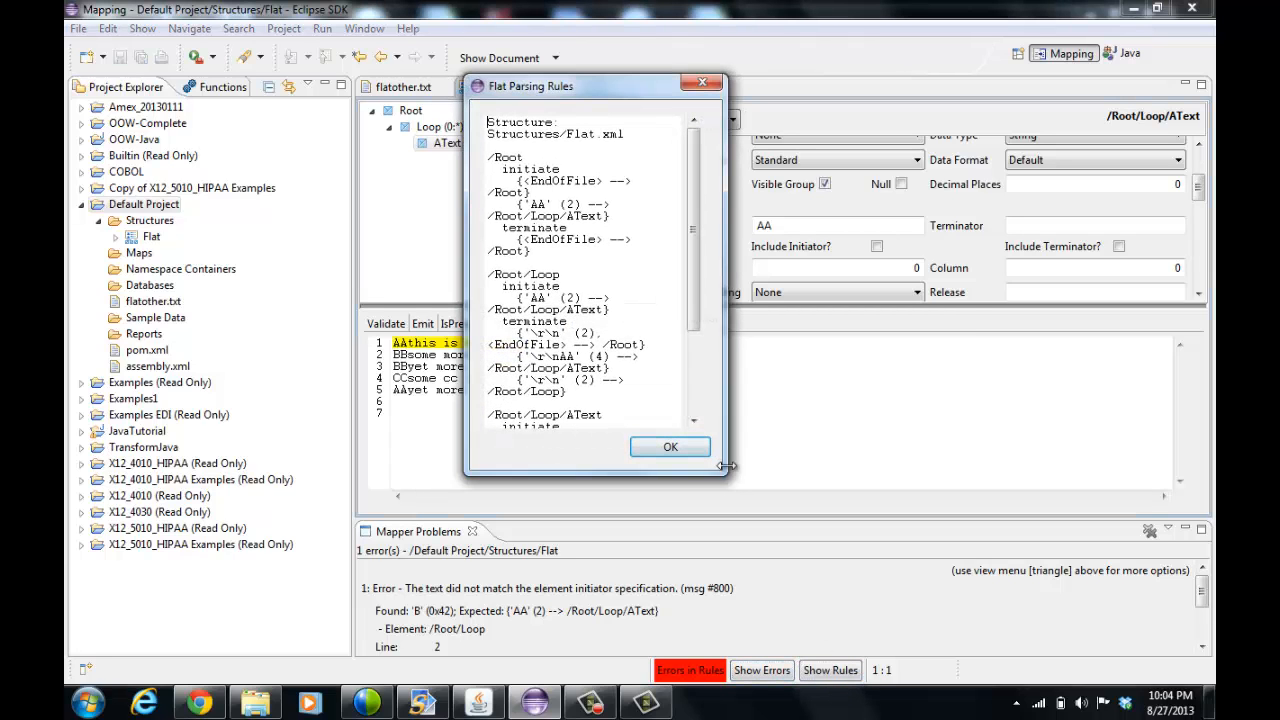
drag(727, 468, 963, 468)
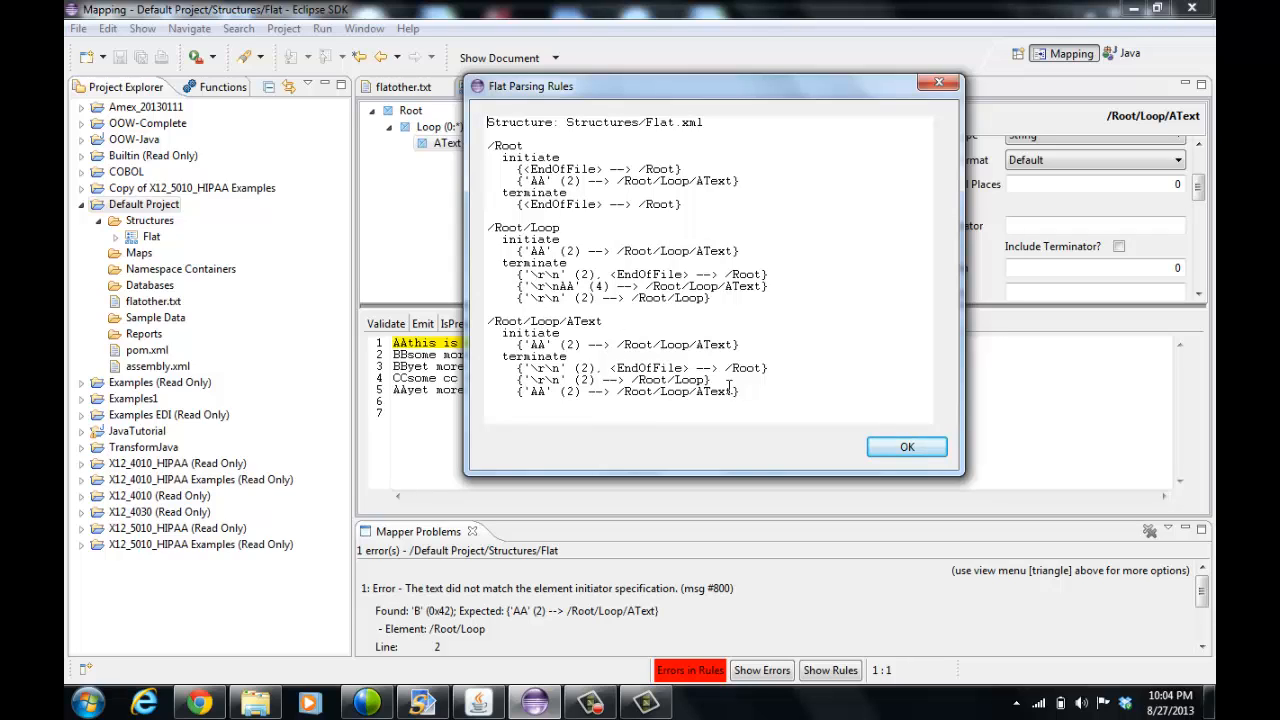
click(889, 450)
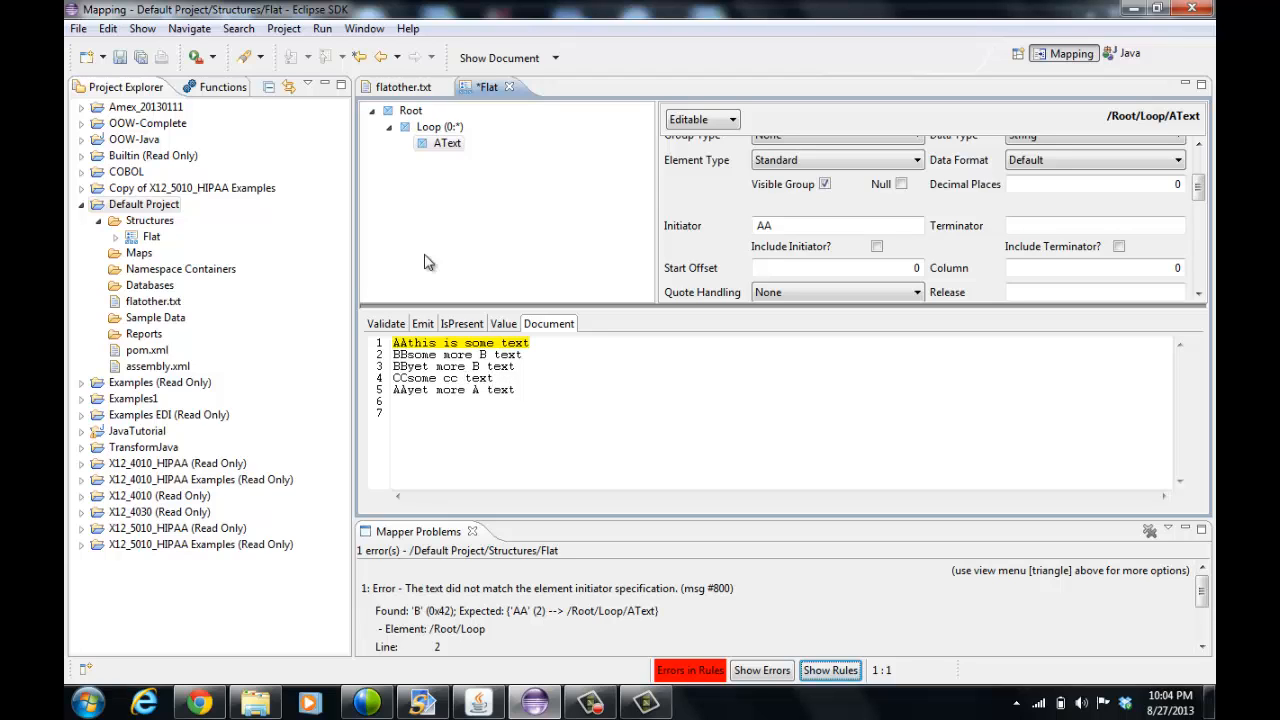
Step: Add two more child elements named BText and CText under Loop
right_click(452, 128)
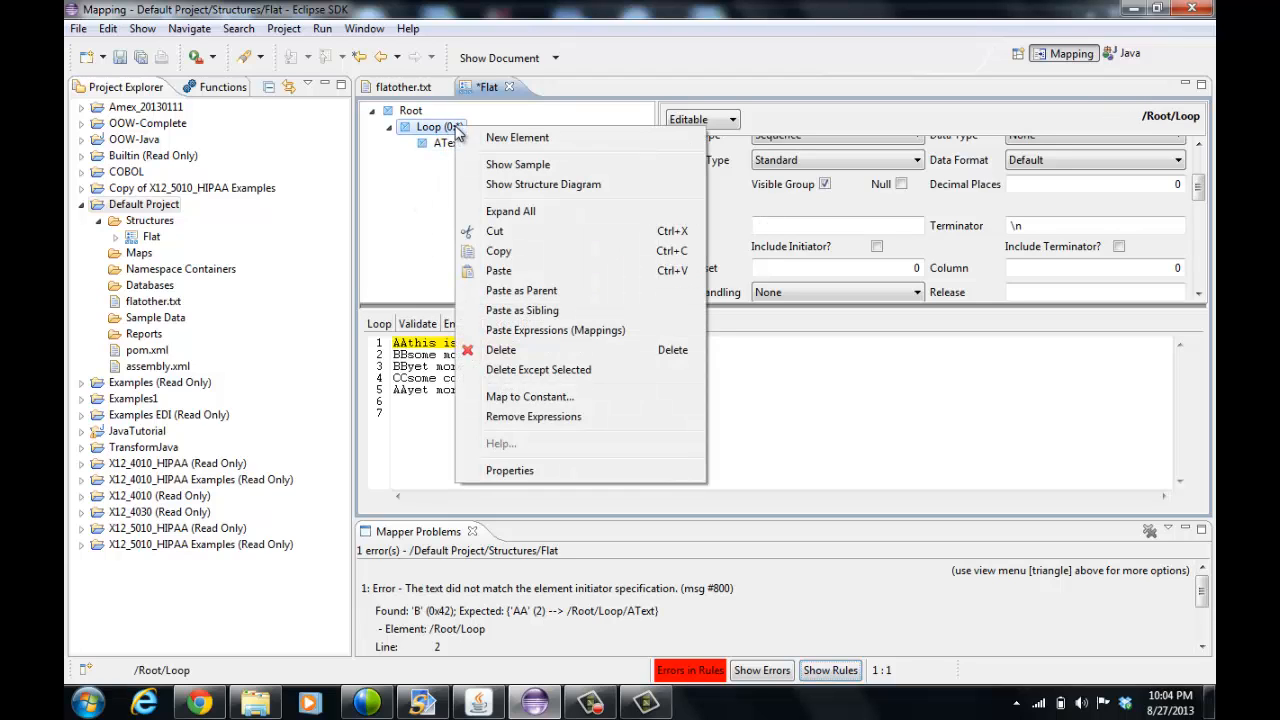
click(491, 137)
text(BText)
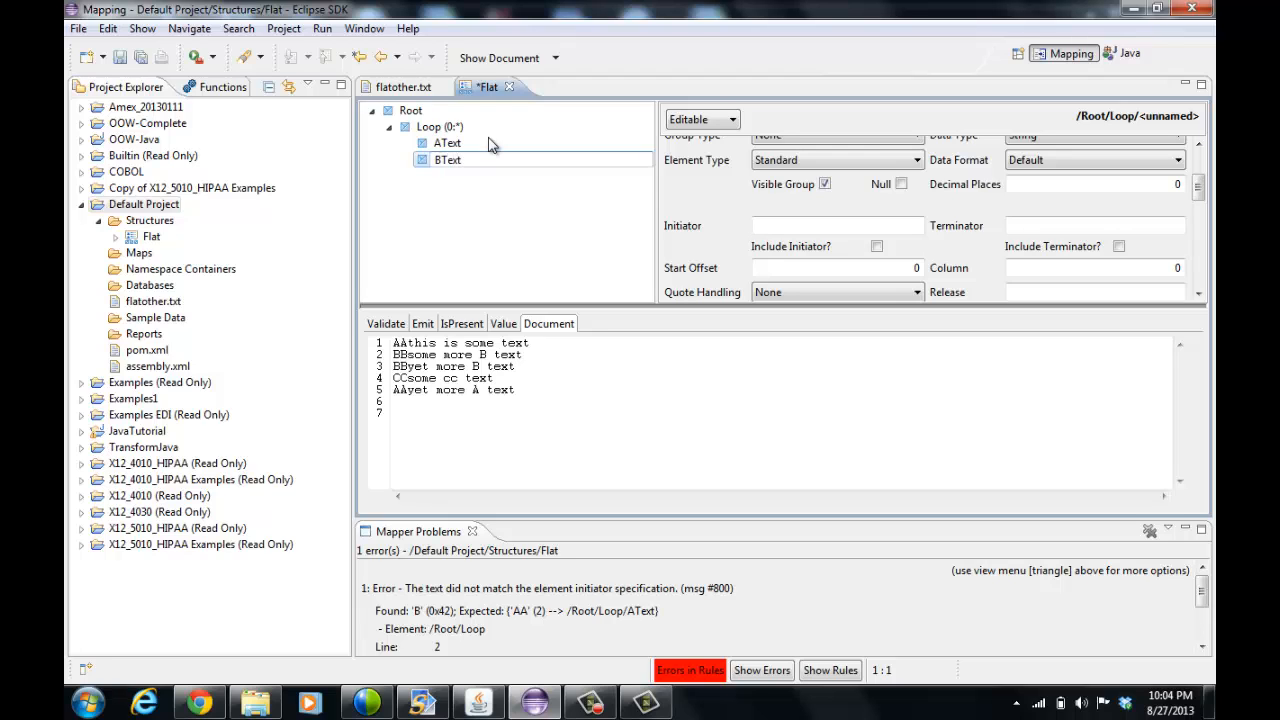
key(Return)
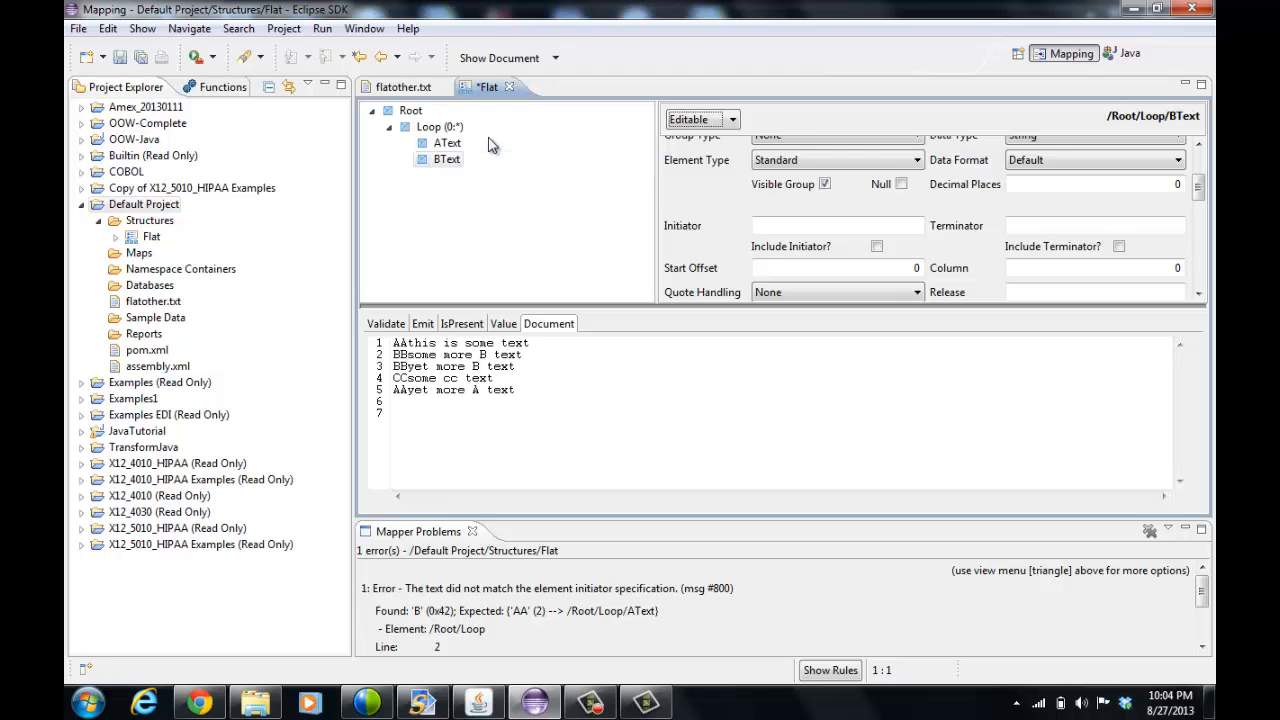
right_click(468, 128)
click(520, 138)
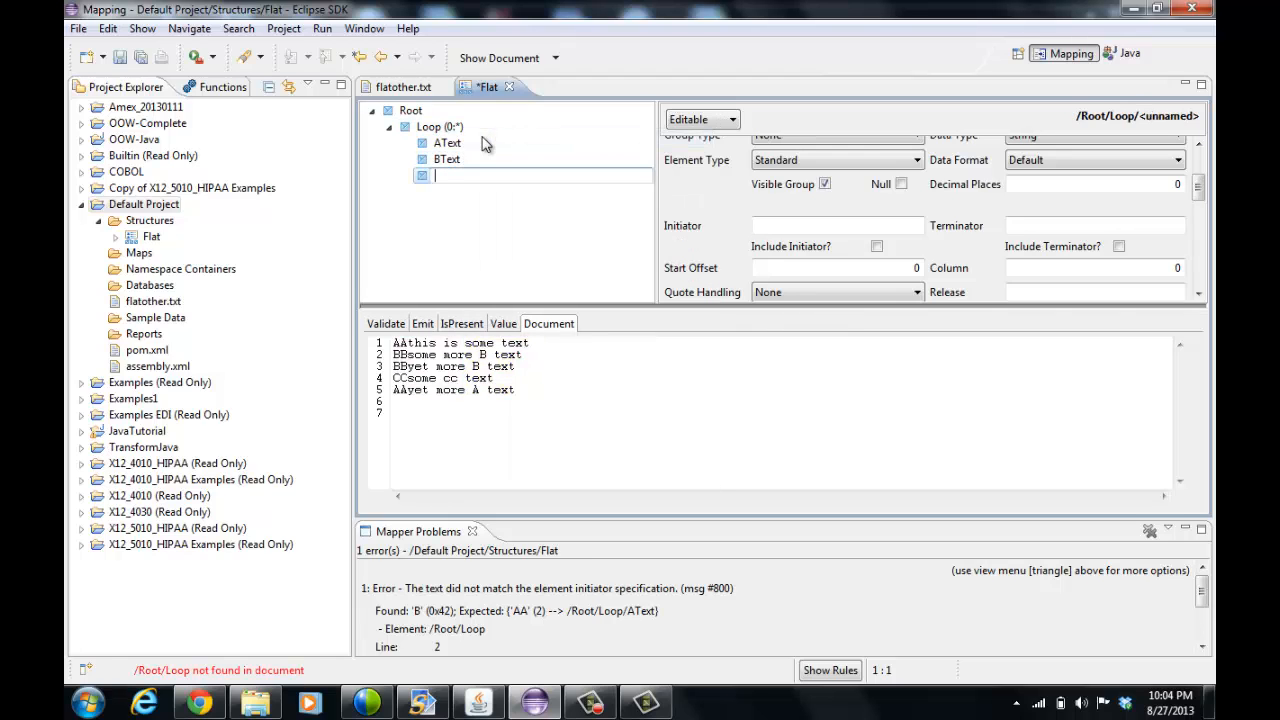
text(CText)
key(Return)
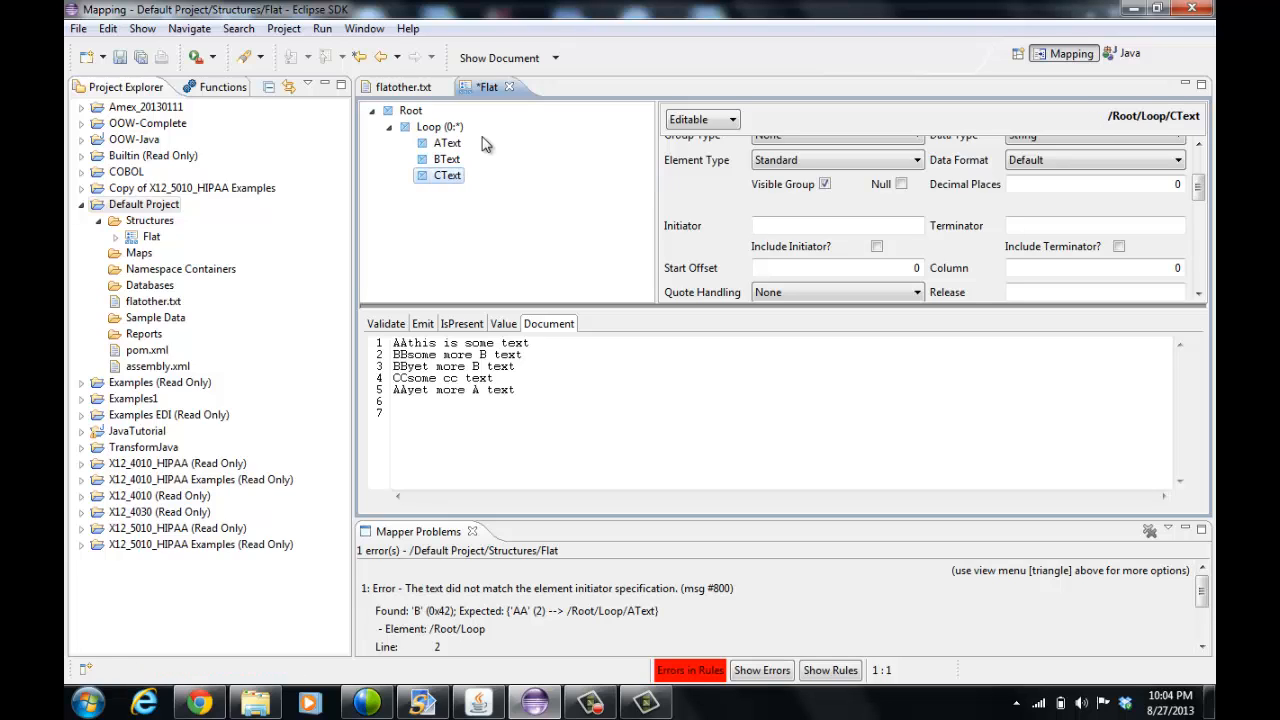
Step: Set the initiator of BText to BB and the initiator of CText to CC
click(447, 161)
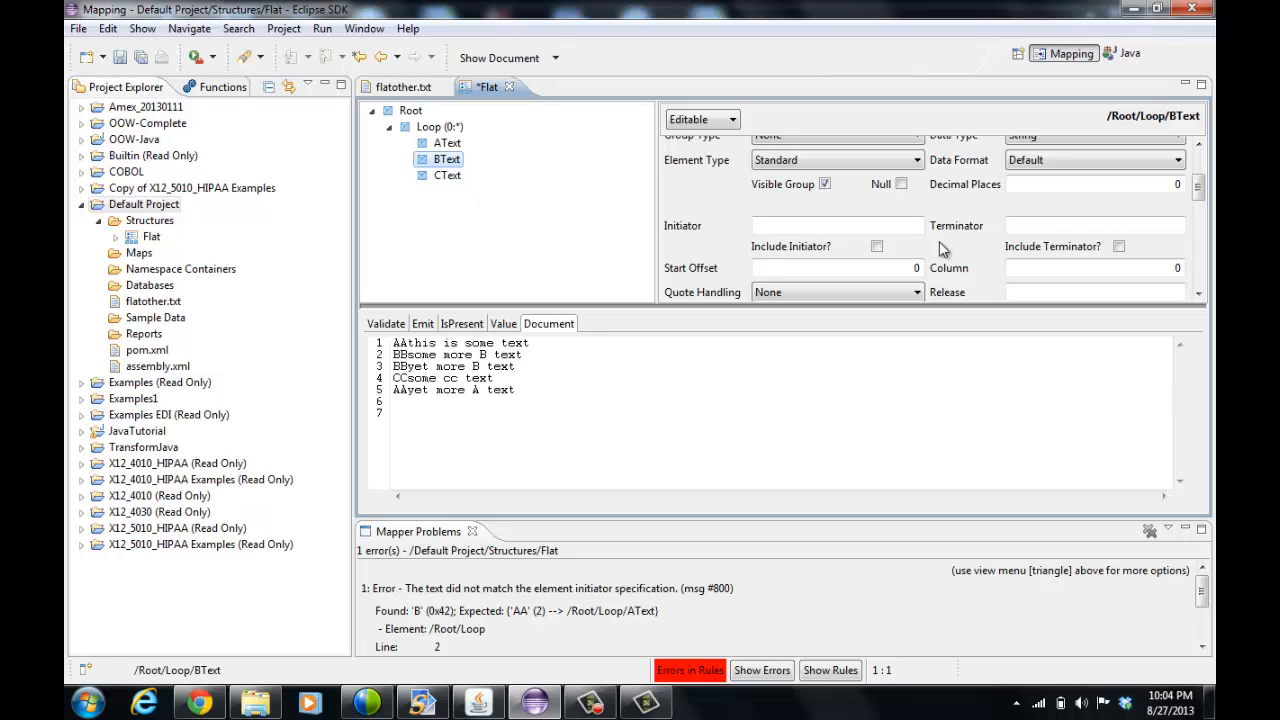
mouse_move(1198, 186)
mouse_down()
mouse_move(1196, 220)
mouse_move(1210, 172)
mouse_up()
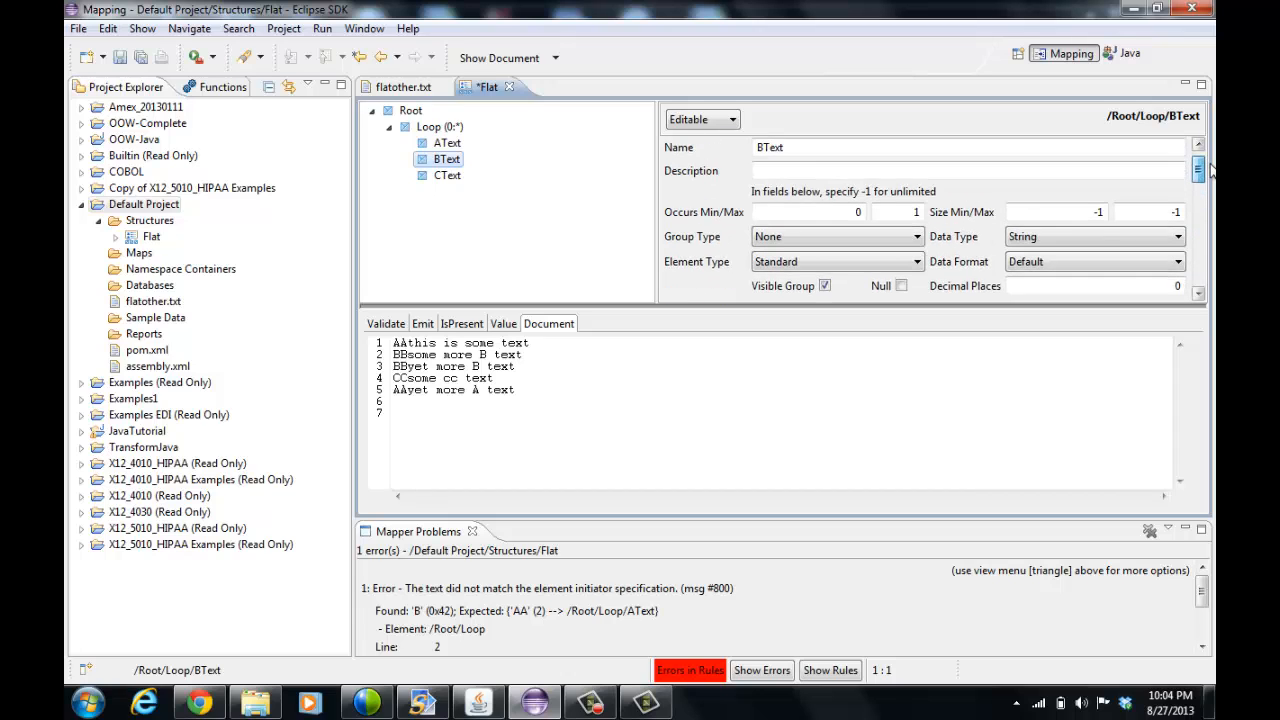
scroll(1210, 172, down, 2)
click(911, 272)
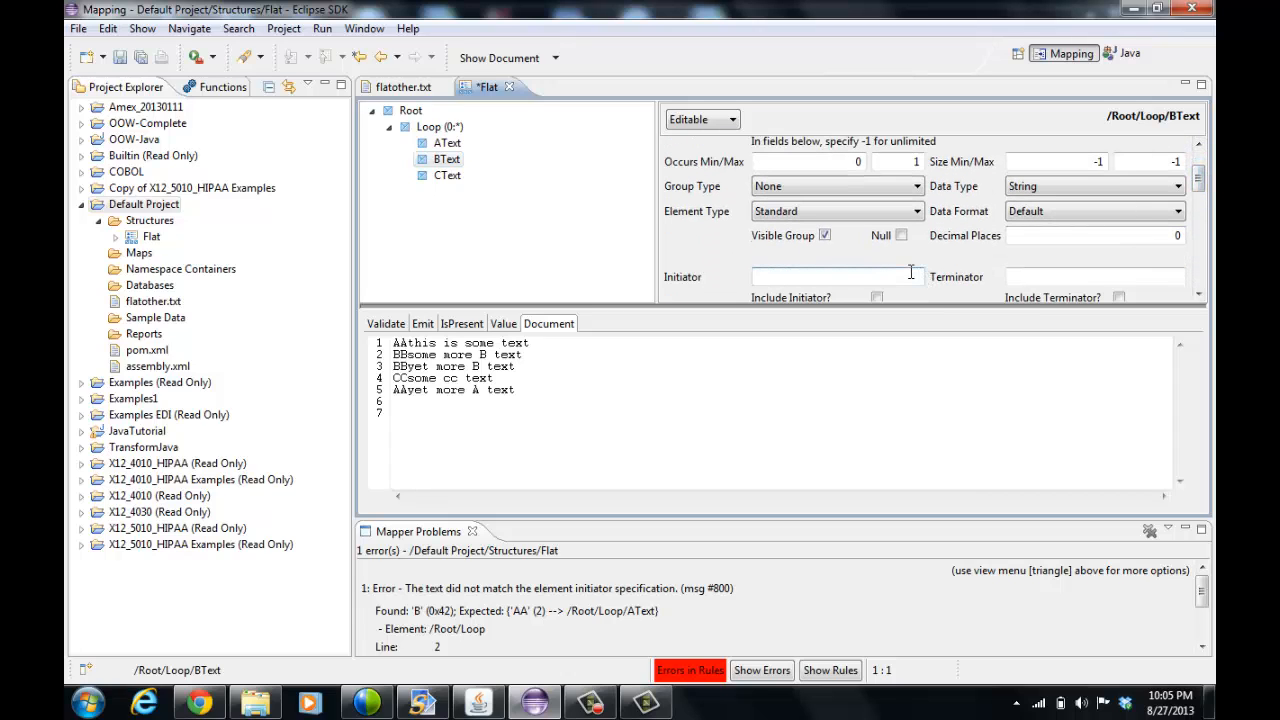
click(447, 176)
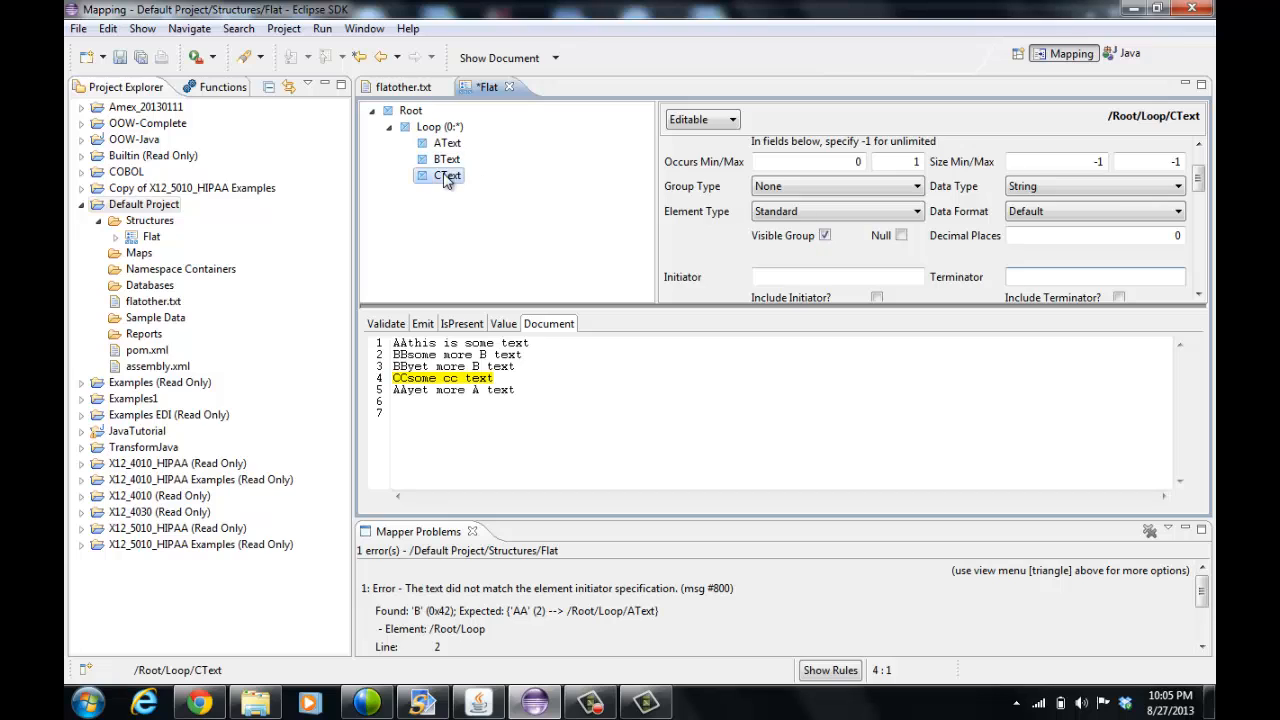
click(785, 277)
text(CC)
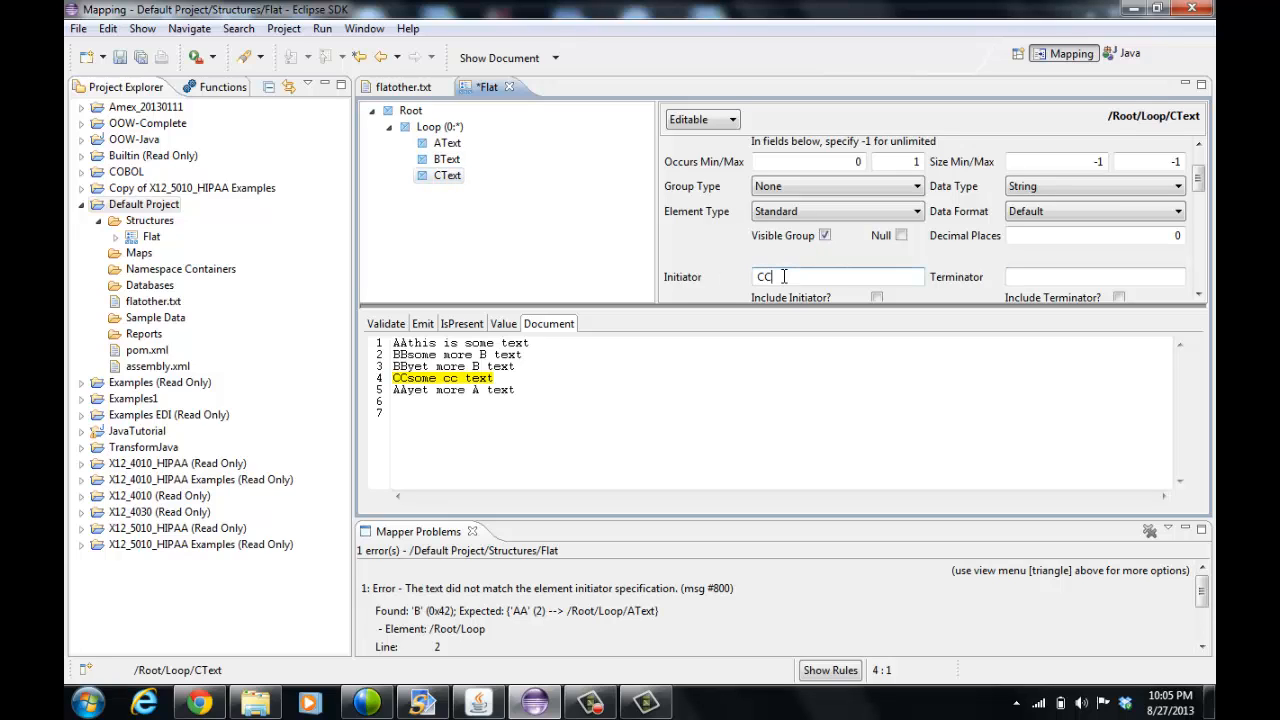
Step: Check the sample lines matched by BText, CText and AText, and close the Mapper Problems view
click(447, 160)
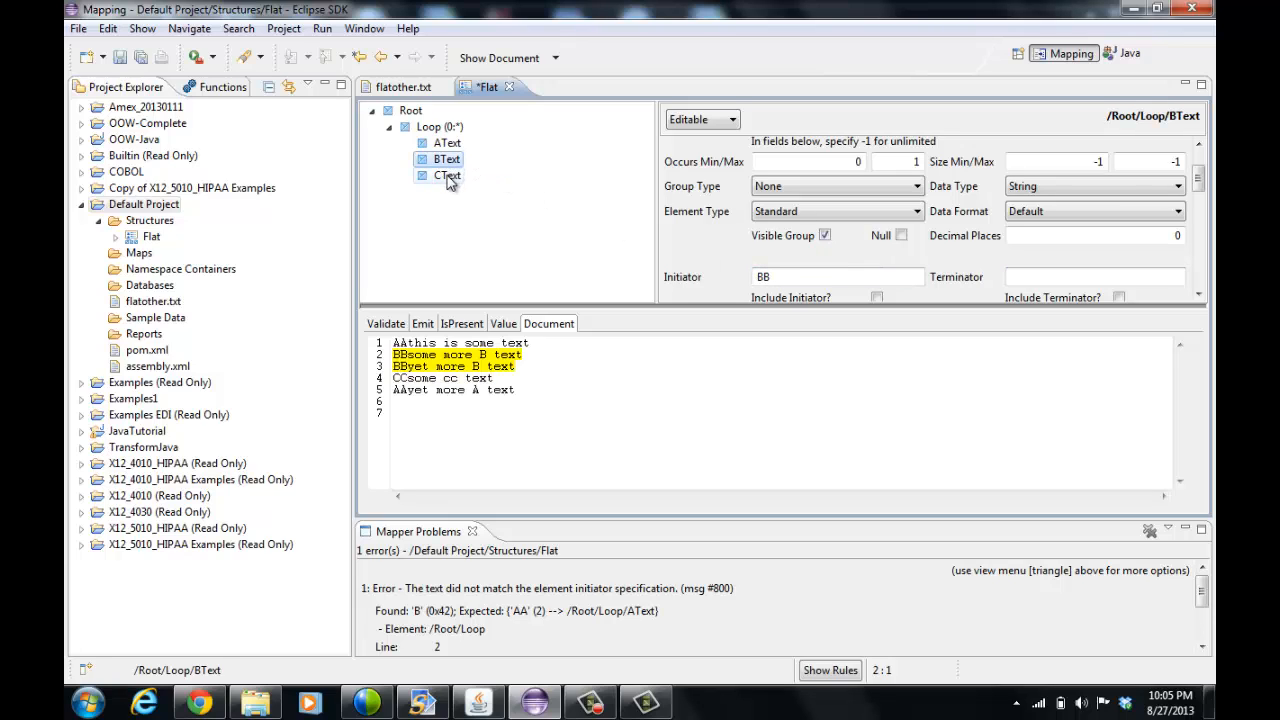
click(447, 176)
click(447, 160)
click(447, 144)
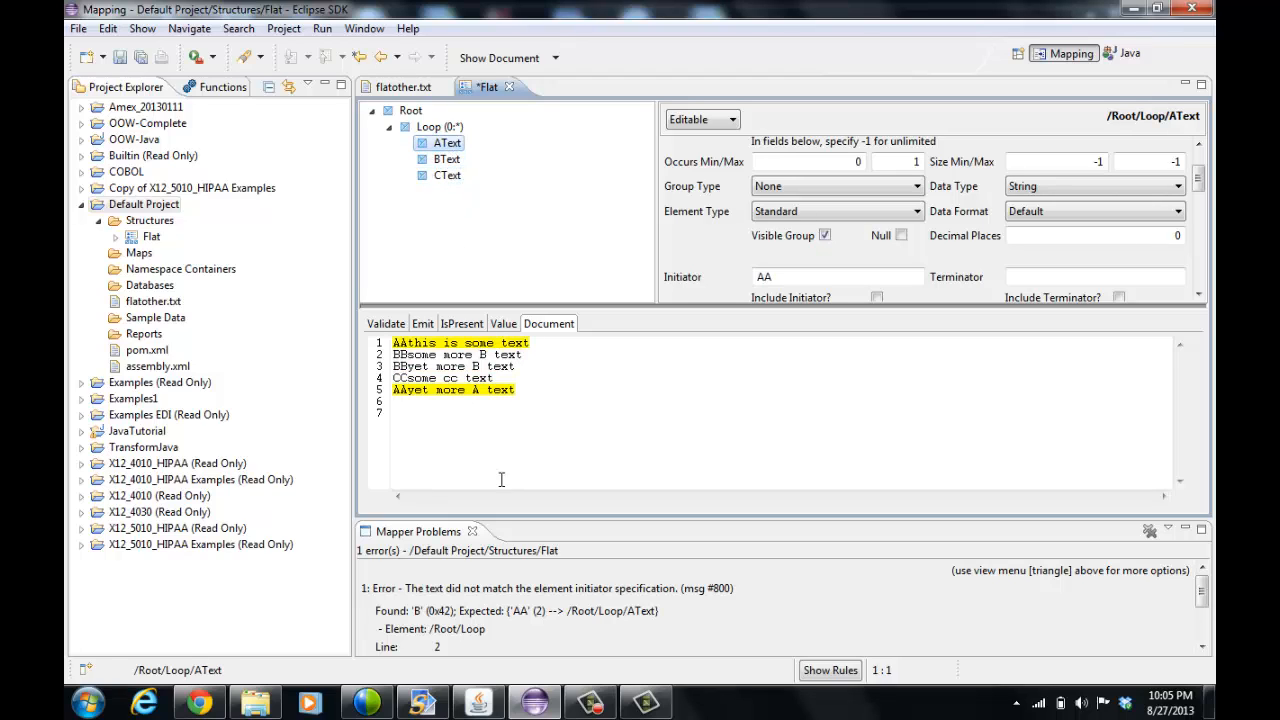
click(472, 531)
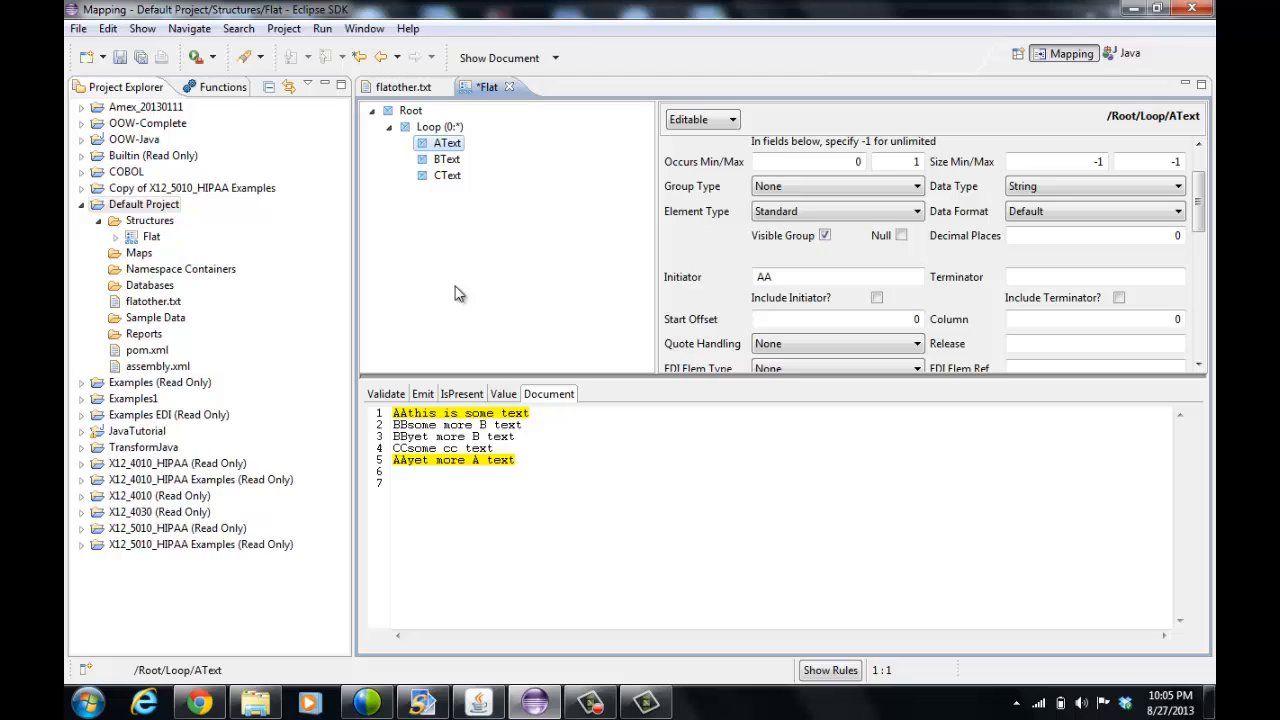
Step: Check the sample text matched by Loop and by each of its child elements in turn
click(453, 130)
click(452, 146)
click(452, 161)
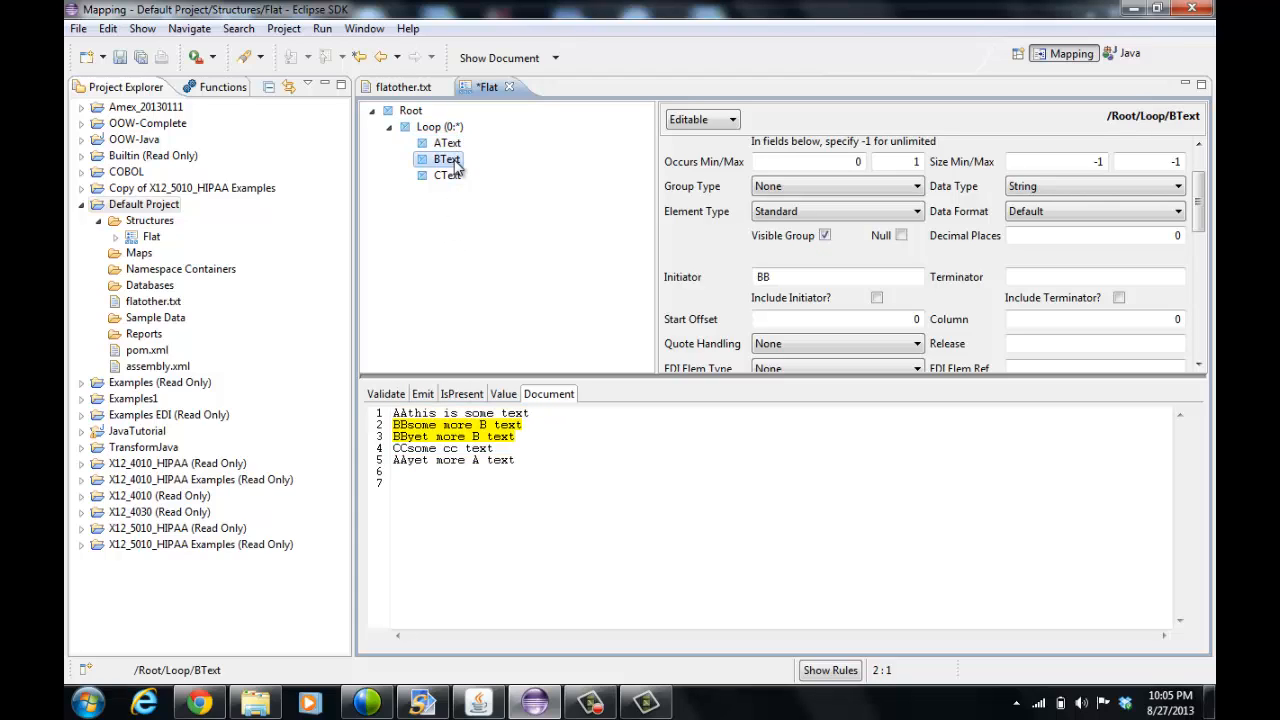
click(452, 177)
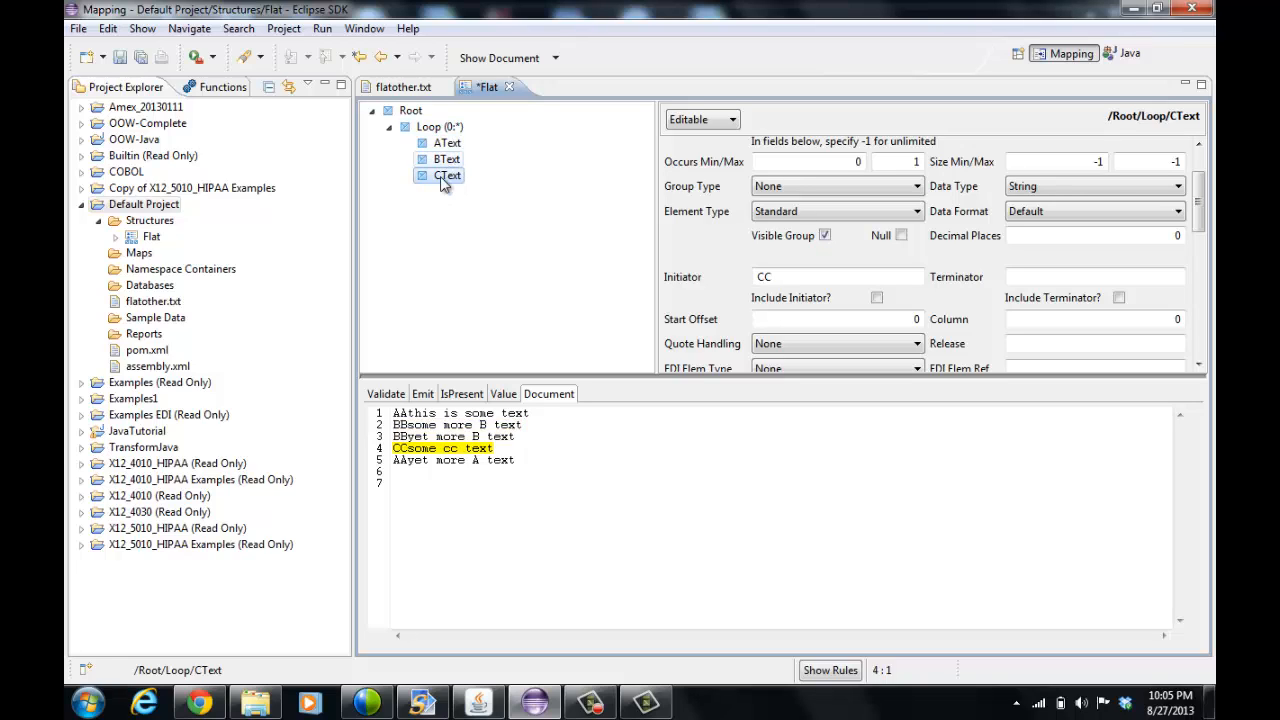
Step: Check the sample document as XML and save the Flat structure
click(514, 57)
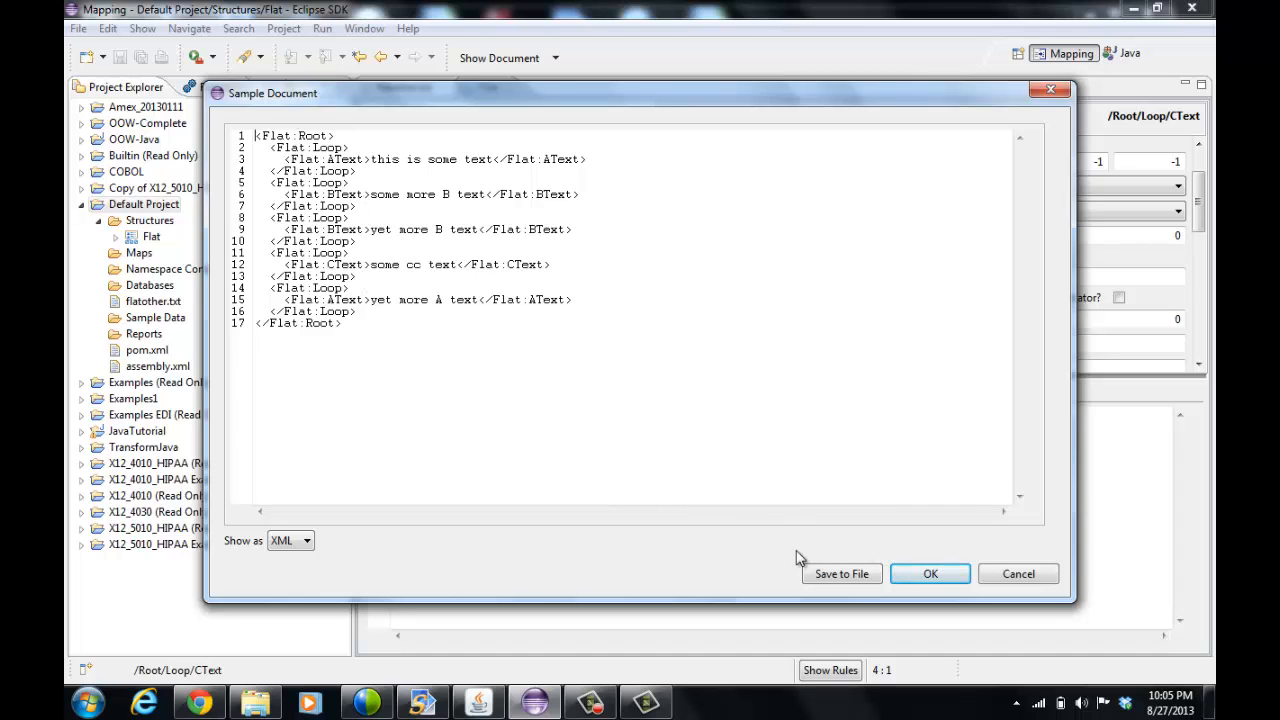
click(935, 574)
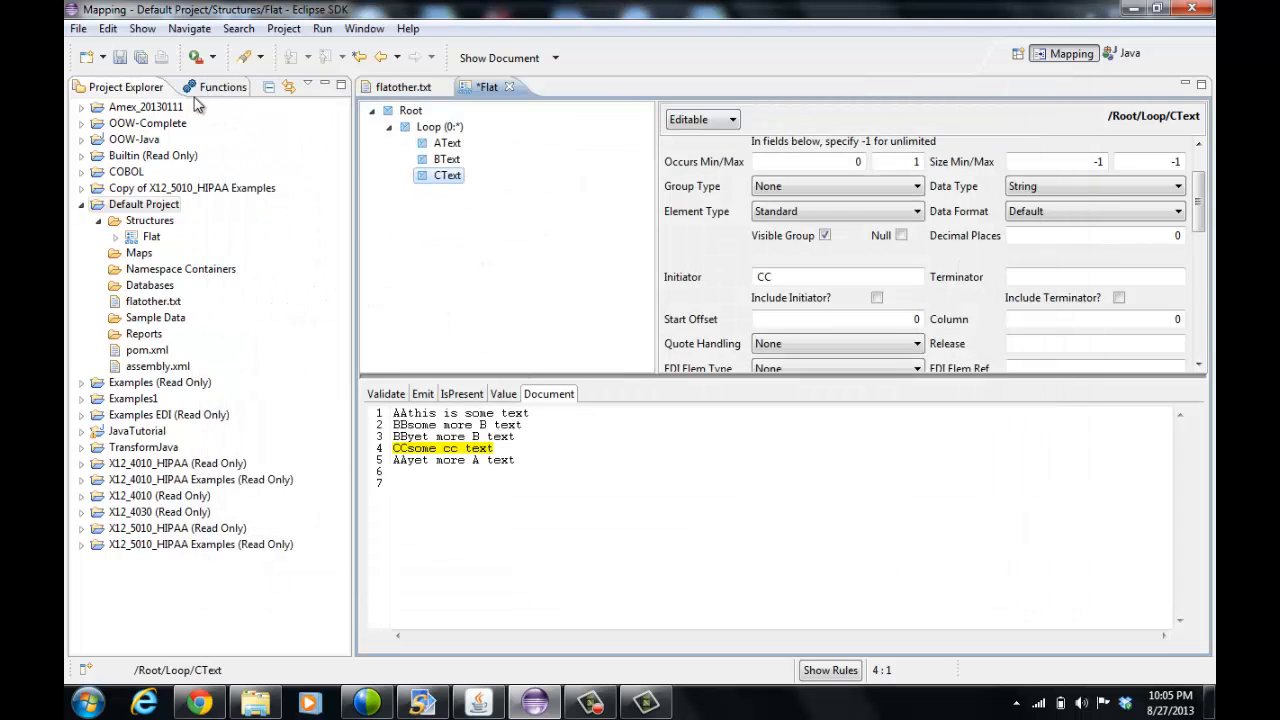
click(120, 57)
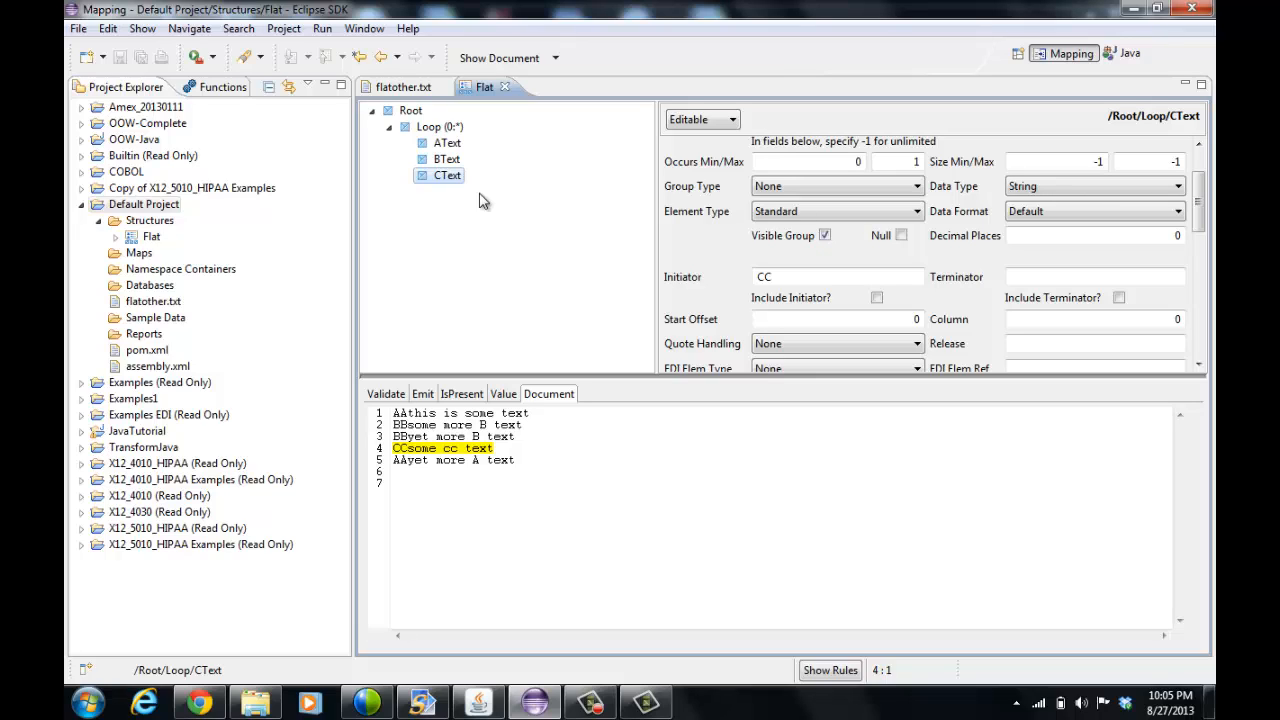
Step: Review the Loop element's occurrence, group type, initiator and terminator settings
scroll(1210, 190, up, 2)
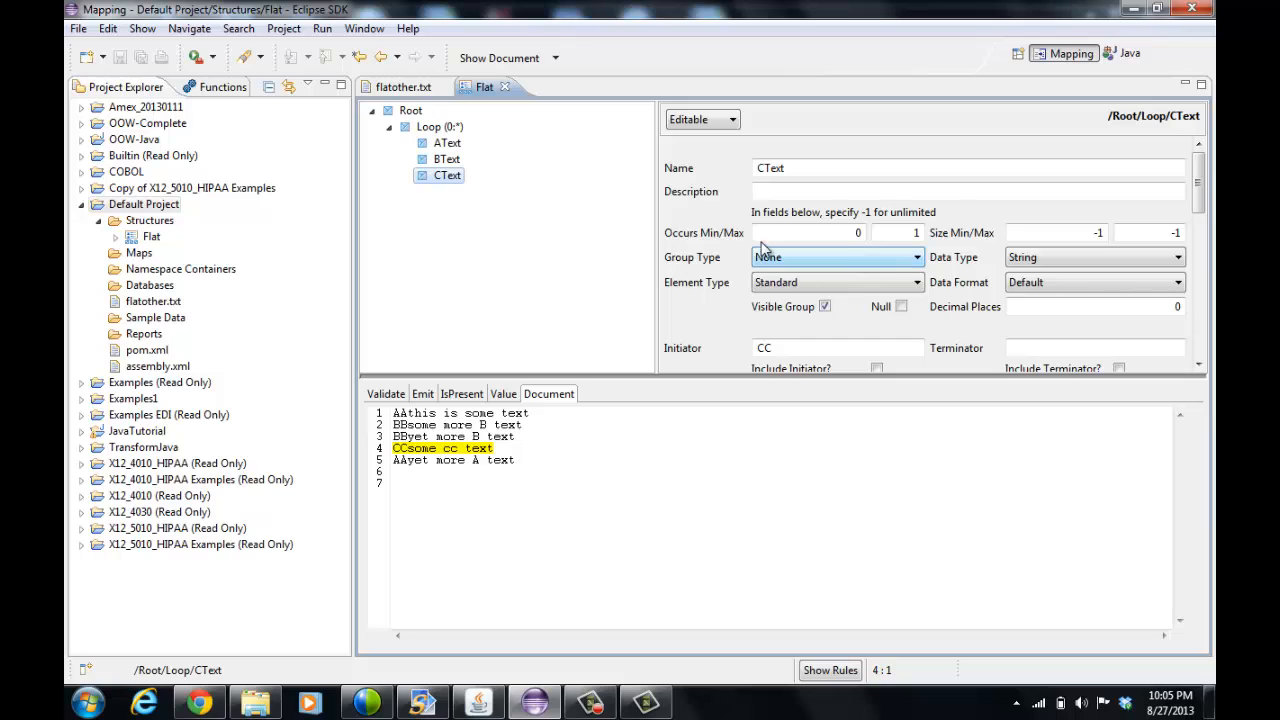
click(440, 127)
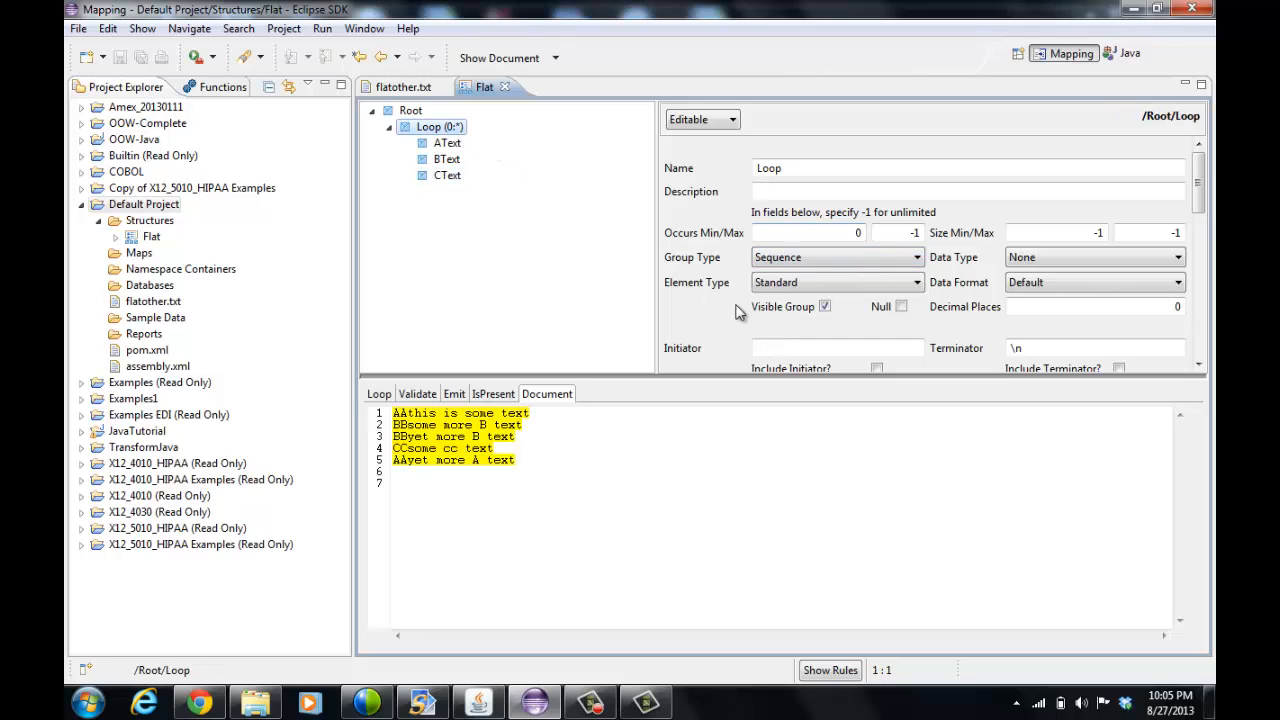
scroll(1187, 230, down, 5)
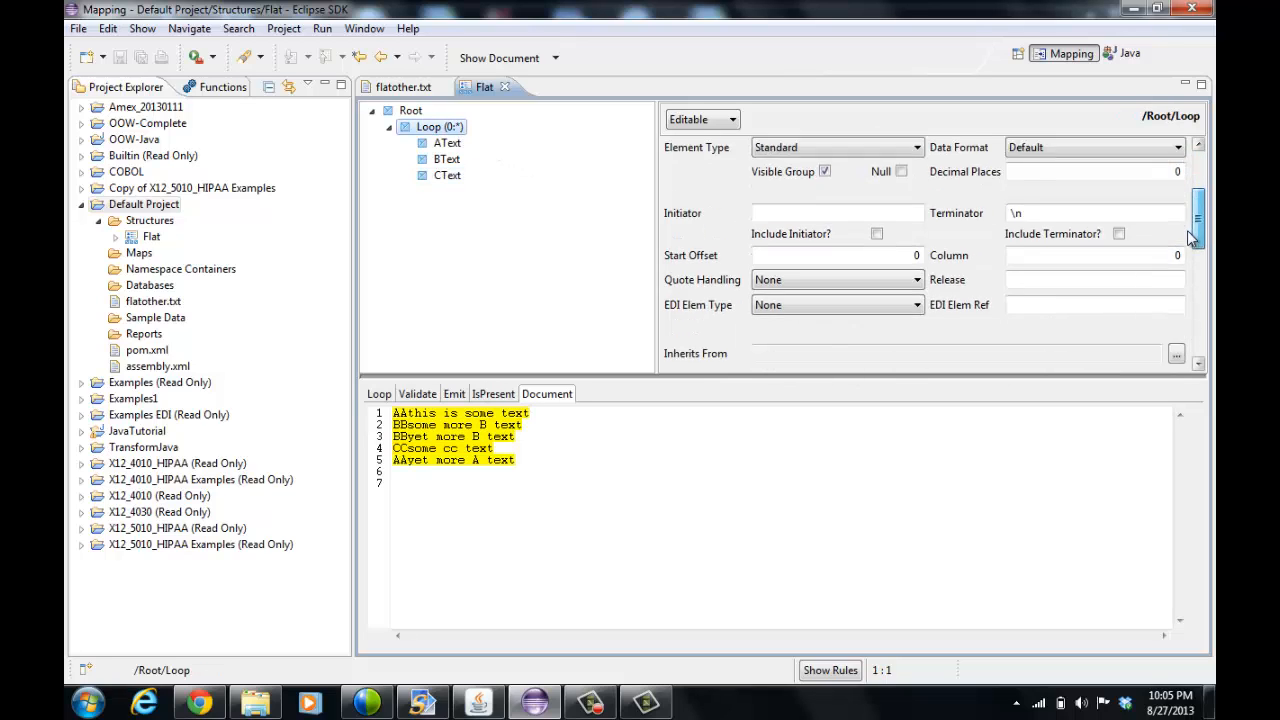